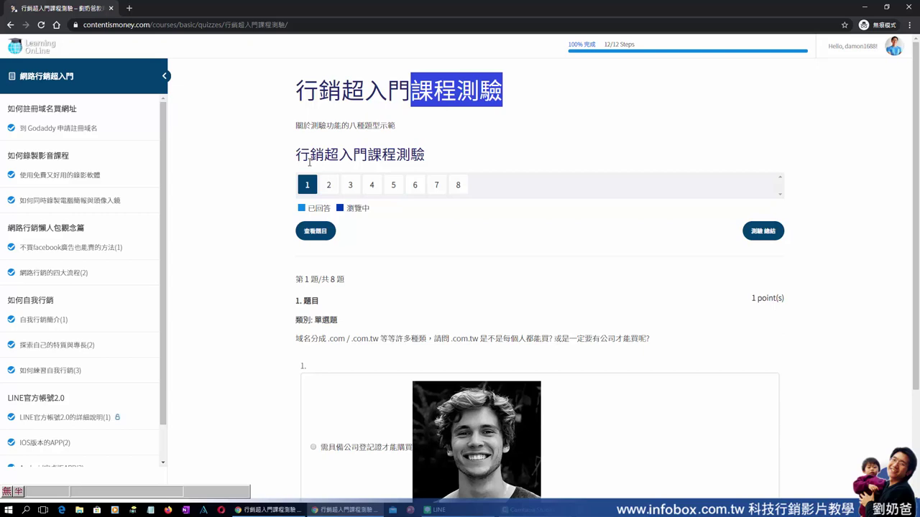
Preview quiz questions 2 through 8 one by one to see the different question types.
{"action": "left_click", "coordinate": [447, 115]}
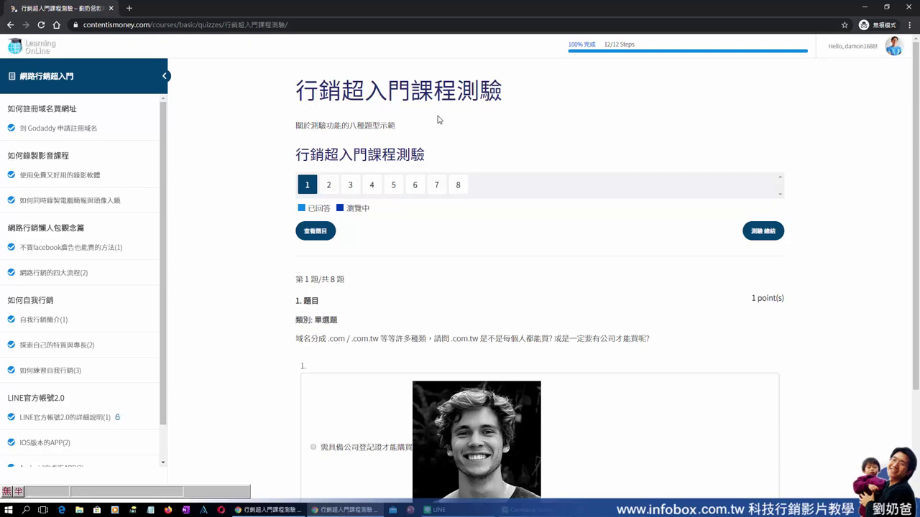
{"action": "left_click", "coordinate": [329, 186]}
{"action": "left_click", "coordinate": [350, 186]}
{"action": "left_click", "coordinate": [372, 186]}
{"action": "left_click", "coordinate": [393, 186]}
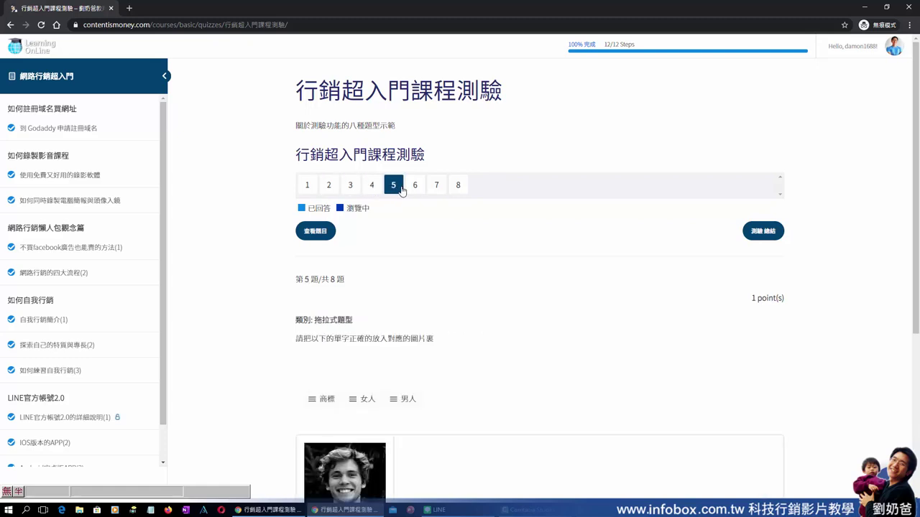
{"action": "left_click", "coordinate": [415, 187]}
{"action": "left_click", "coordinate": [437, 187]}
{"action": "left_click", "coordinate": [458, 187]}
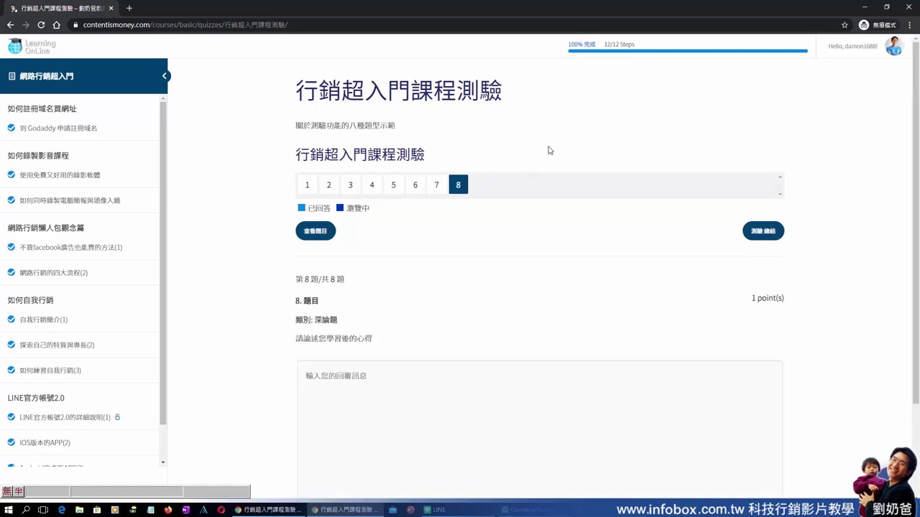
{"action": "scroll", "coordinate": [554, 150], "scroll_direction": "down", "scroll_amount": 1}
{"action": "scroll", "coordinate": [540, 176], "scroll_direction": "up", "scroll_amount": 1}
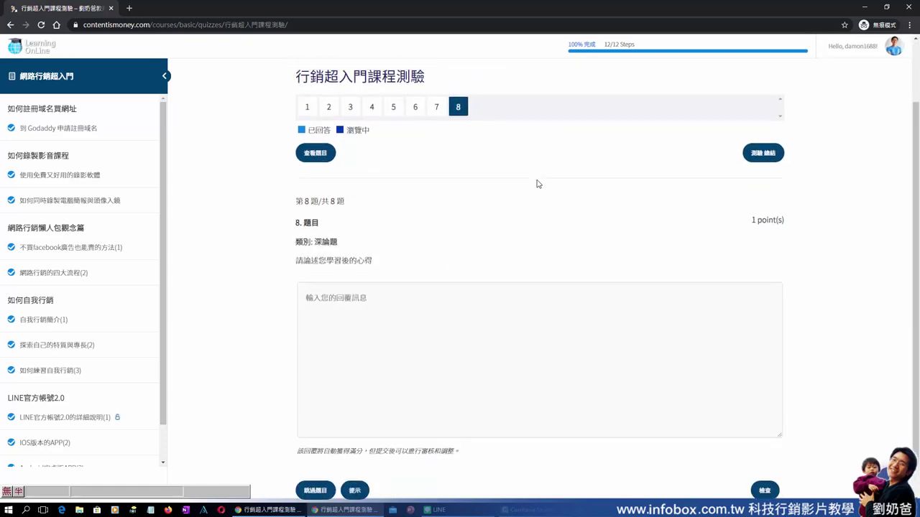
Return to question 1 and examine its 單選題 category and the question text about .com.tw domains.
{"action": "left_click", "coordinate": [309, 186]}
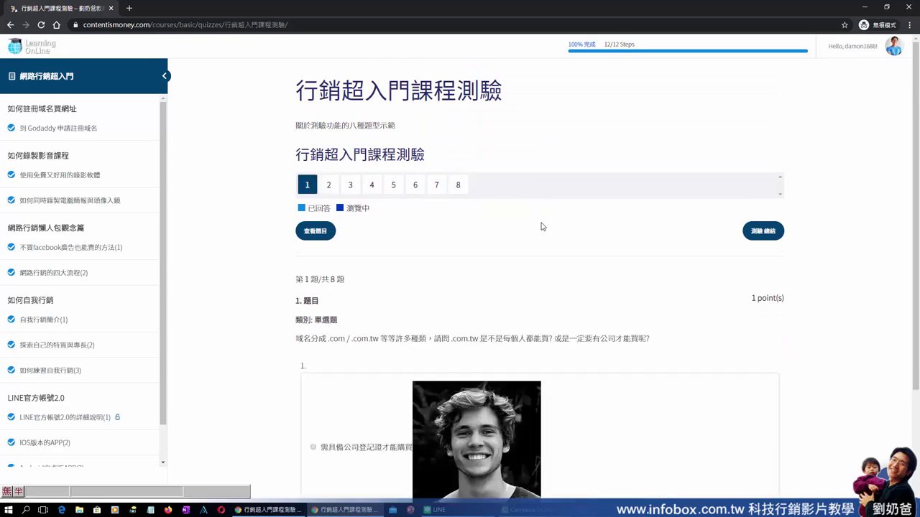
{"action": "scroll", "coordinate": [544, 227], "scroll_direction": "down", "scroll_amount": 1}
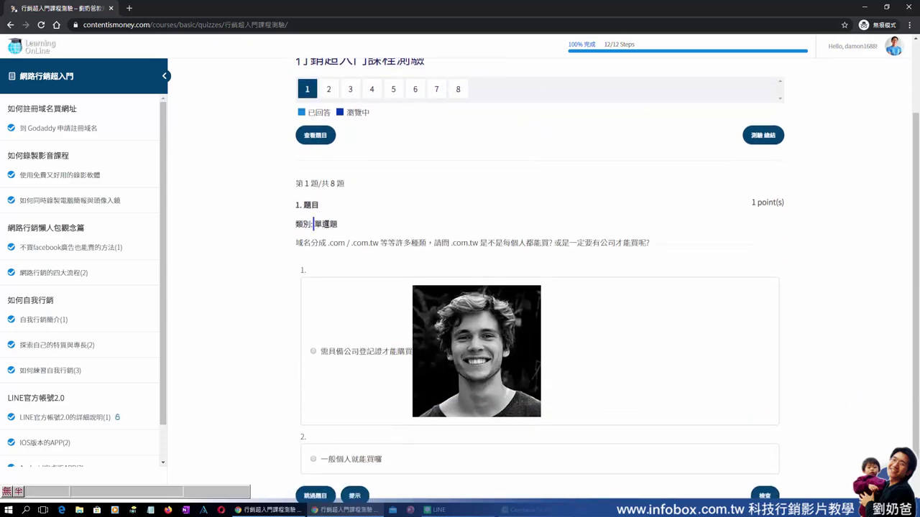
{"action": "left_click_drag", "start_coordinate": [312, 224], "coordinate": [343, 225]}
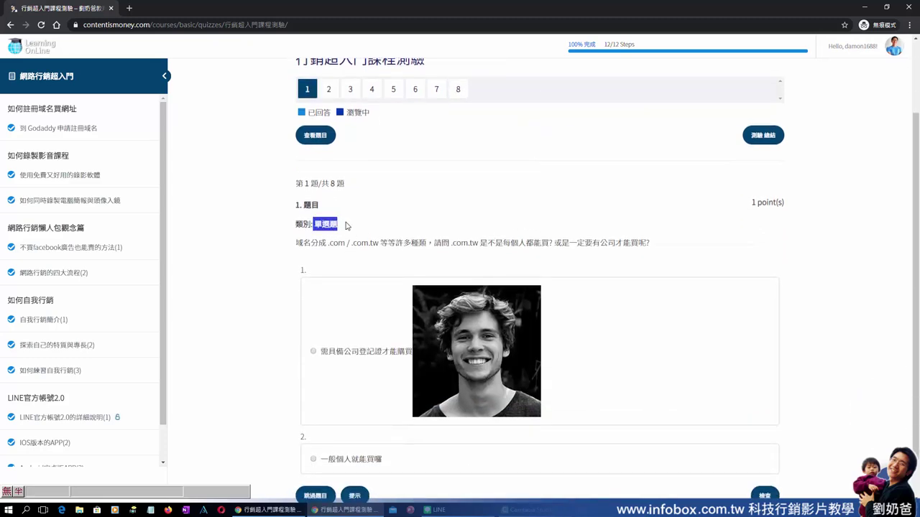
{"action": "left_click", "coordinate": [306, 225]}
{"action": "left_click_drag", "start_coordinate": [315, 224], "coordinate": [342, 225]}
{"action": "left_click", "coordinate": [434, 215]}
{"action": "scroll", "coordinate": [490, 217], "scroll_direction": "down", "scroll_amount": 1}
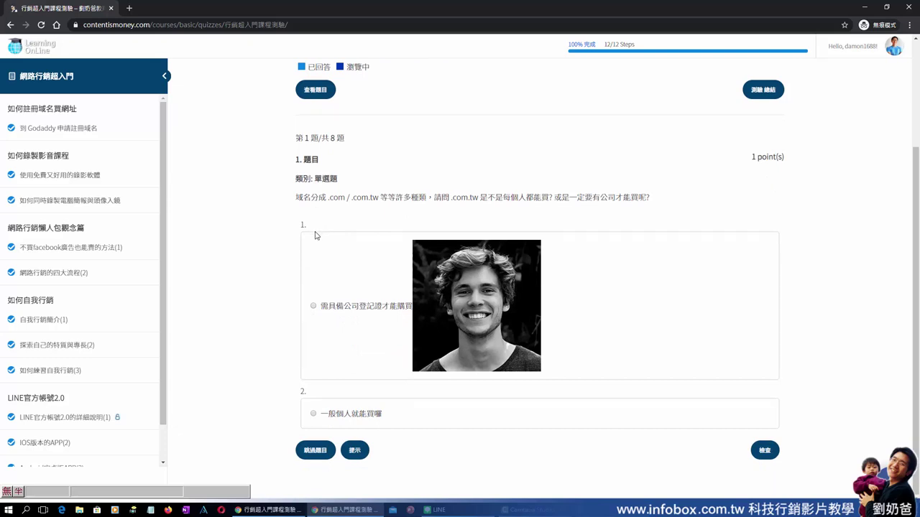
{"action": "left_click_drag", "start_coordinate": [299, 200], "coordinate": [654, 205]}
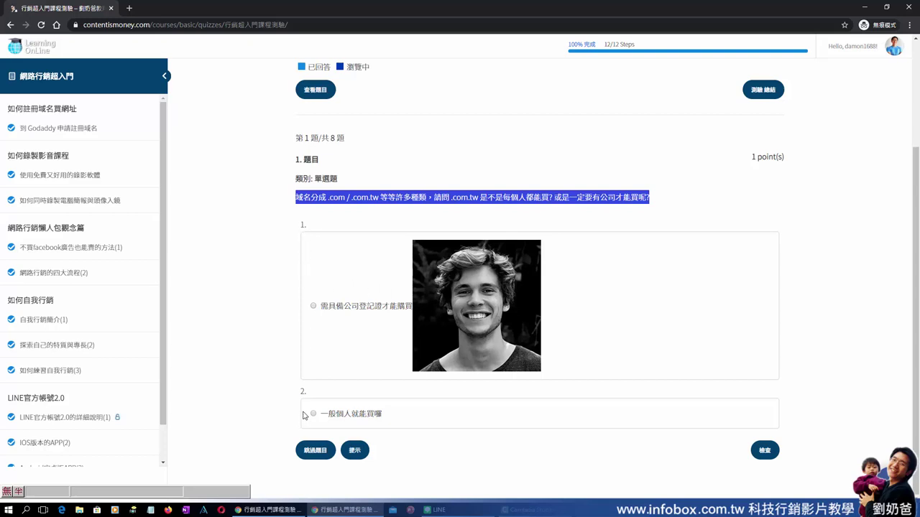
Alternate question 1's answer between the two options, ending on 一般個人就能買囉.
{"action": "left_click", "coordinate": [313, 307]}
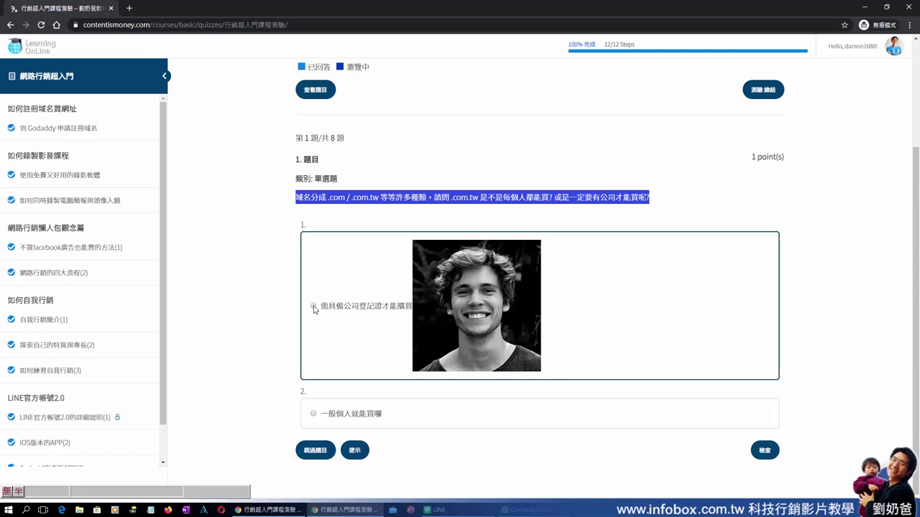
{"action": "left_click", "coordinate": [313, 414]}
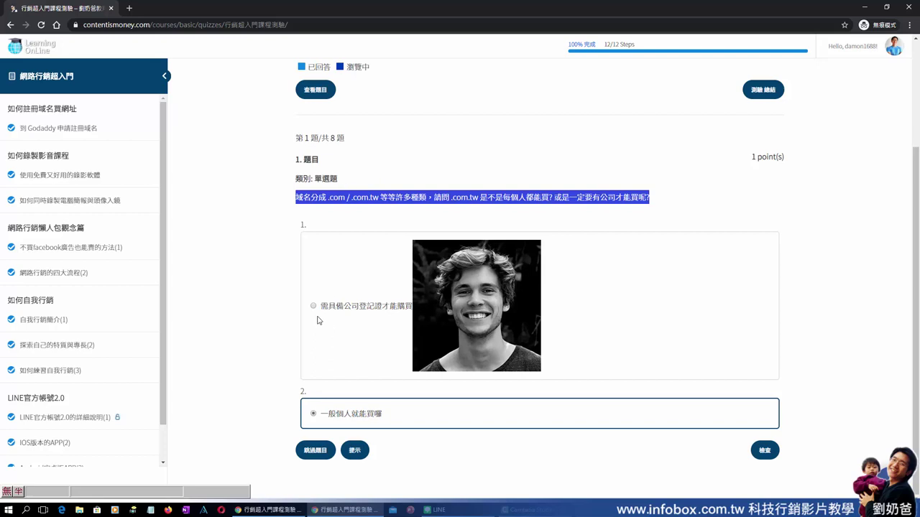
{"action": "left_click", "coordinate": [314, 306]}
{"action": "left_click", "coordinate": [314, 414]}
Show the hint for question 1, read it and hide it again.
{"action": "left_click", "coordinate": [359, 453]}
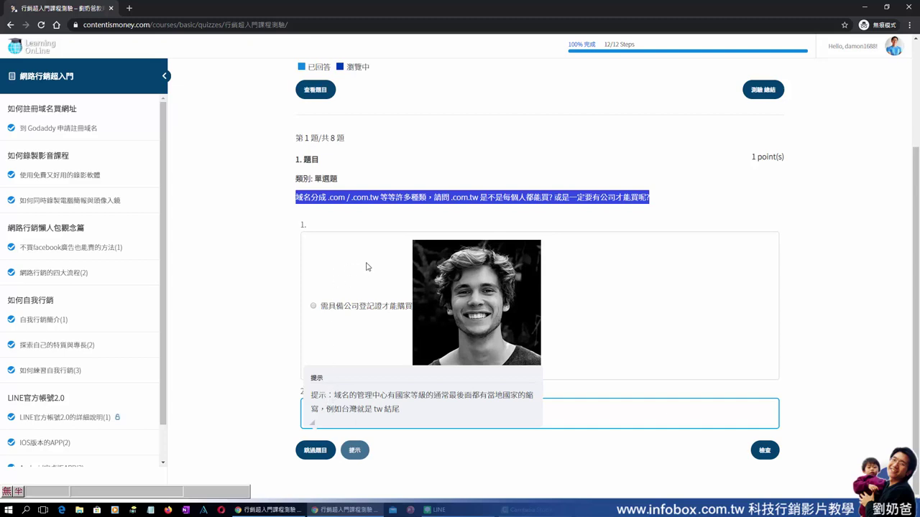
{"action": "left_click", "coordinate": [360, 450]}
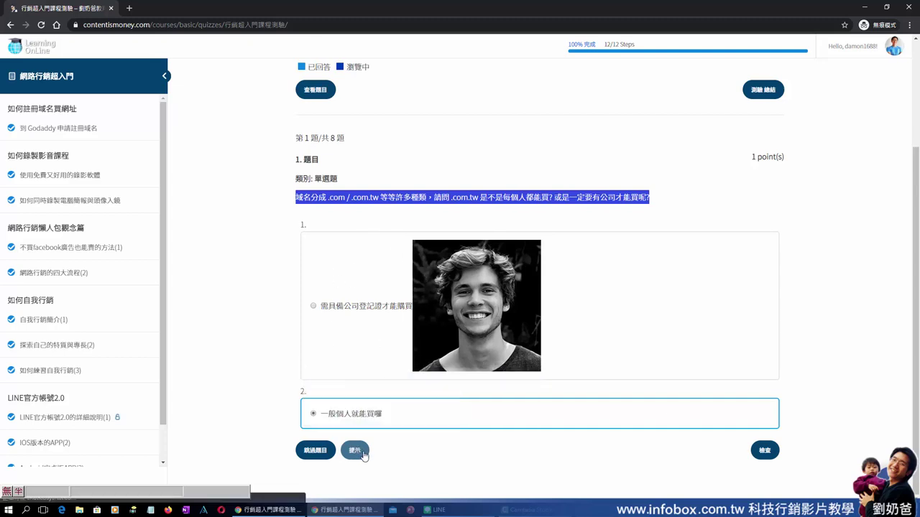
{"action": "left_click", "coordinate": [275, 299]}
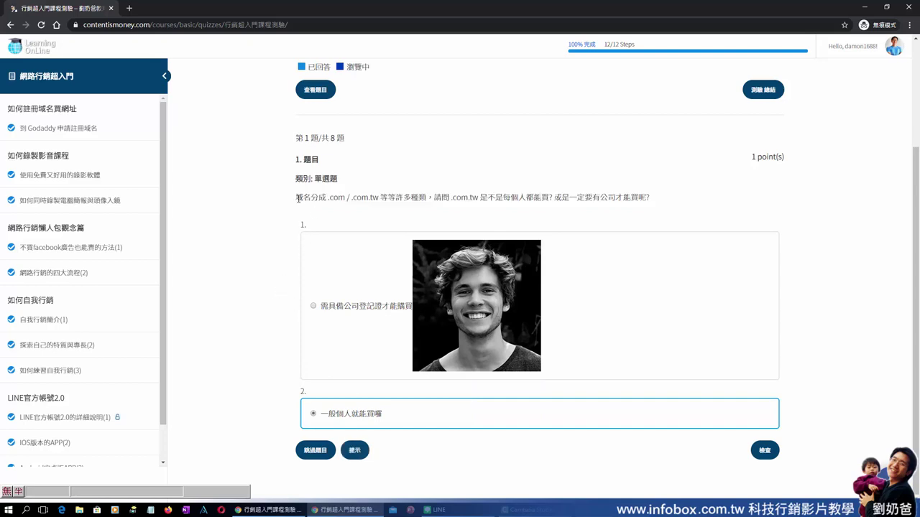
Answer question 1 with 需具備公司登記證才能購買 and check the answer.
{"action": "left_click_drag", "start_coordinate": [298, 198], "coordinate": [654, 207]}
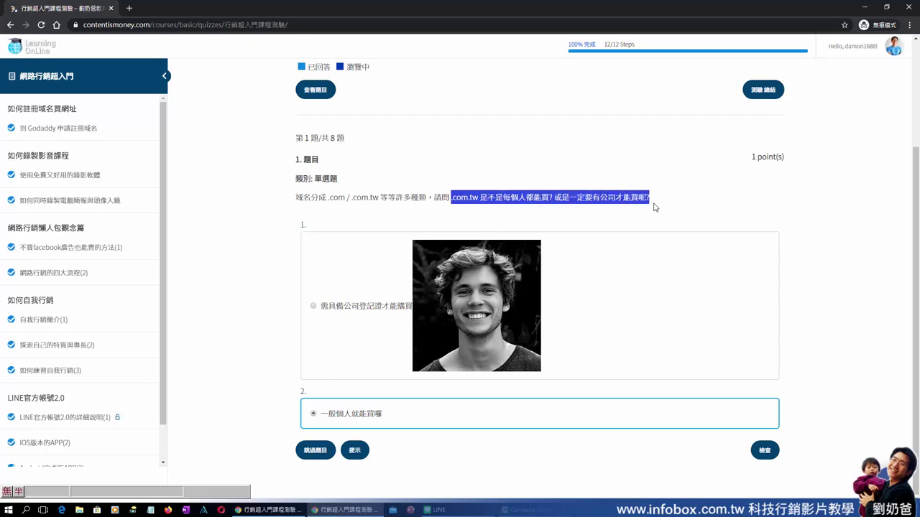
{"action": "left_click", "coordinate": [689, 210]}
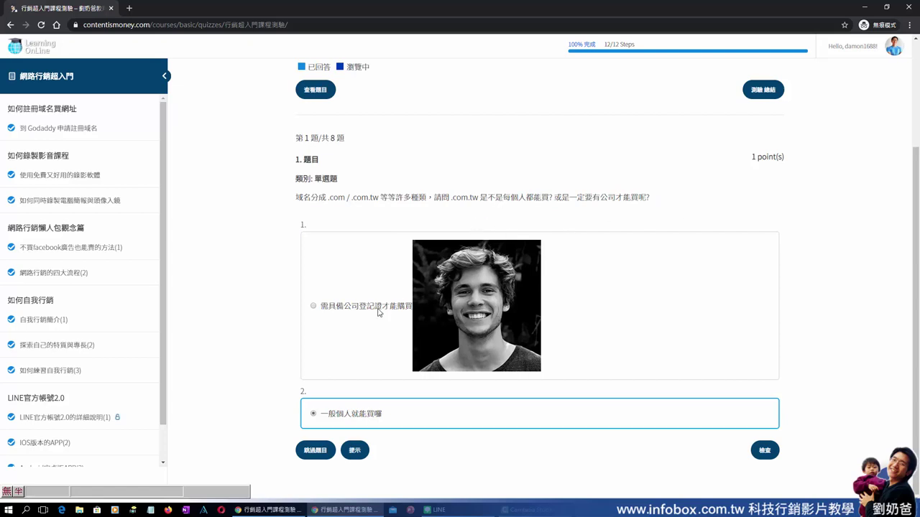
{"action": "left_click_drag", "start_coordinate": [327, 311], "coordinate": [412, 311]}
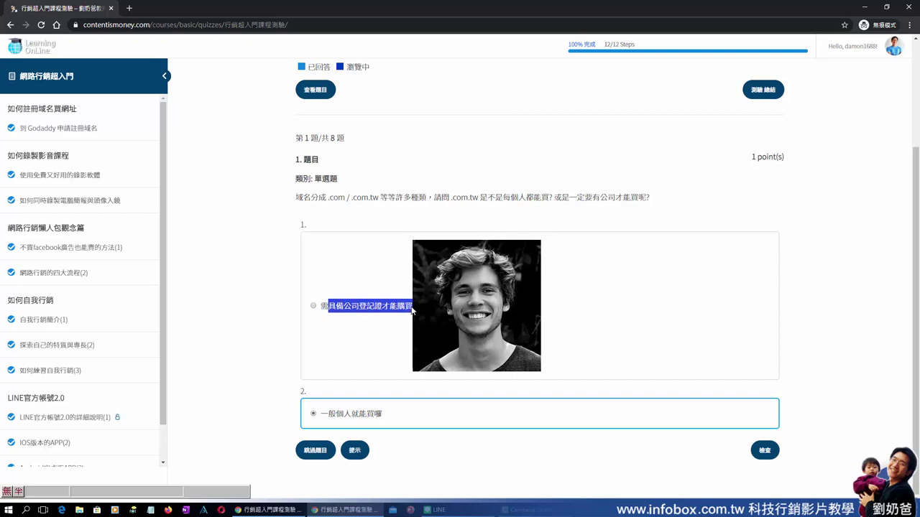
{"action": "left_click", "coordinate": [234, 320]}
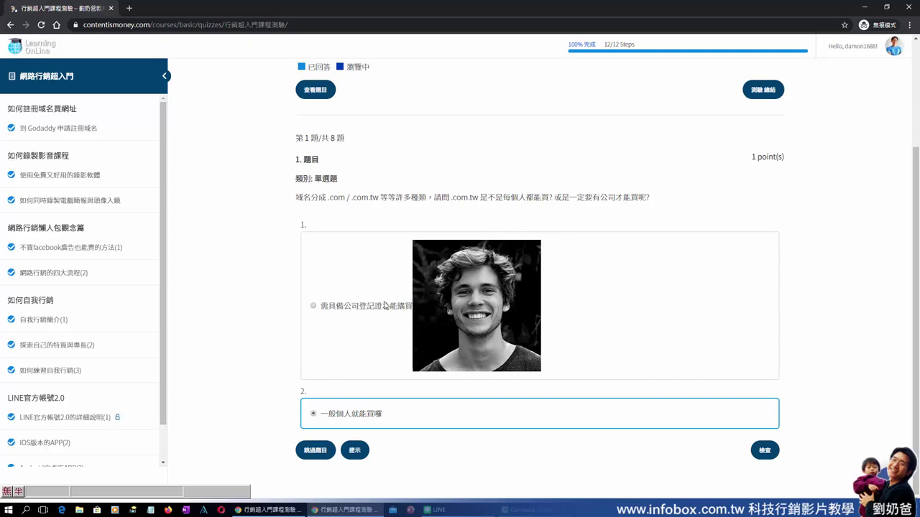
{"action": "left_click", "coordinate": [313, 307]}
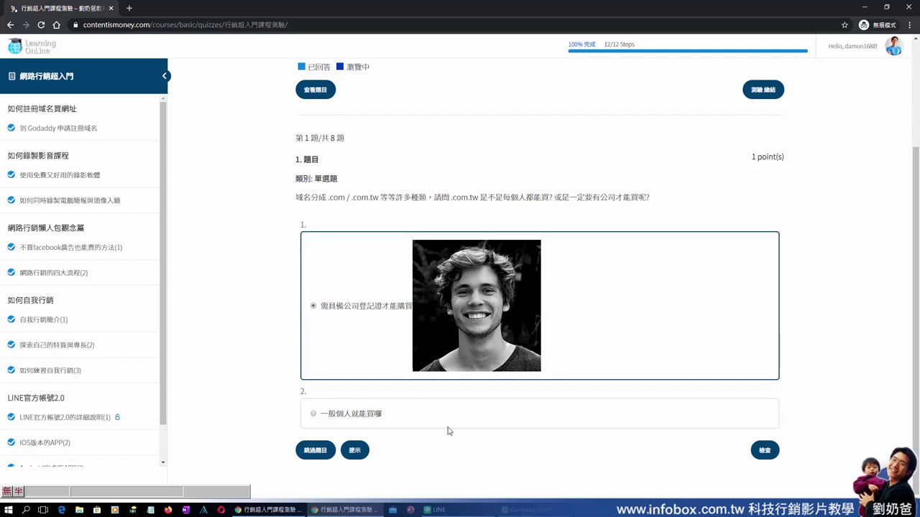
{"action": "left_click", "coordinate": [764, 451]}
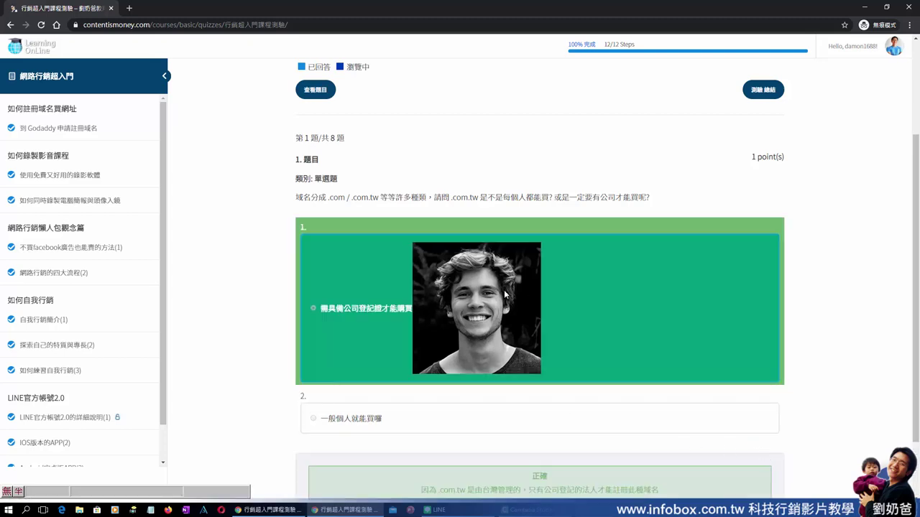
Examine the feedback and explanation given for question 1's answer and its status in the question overview.
{"action": "scroll", "coordinate": [682, 342], "scroll_direction": "down", "scroll_amount": 1}
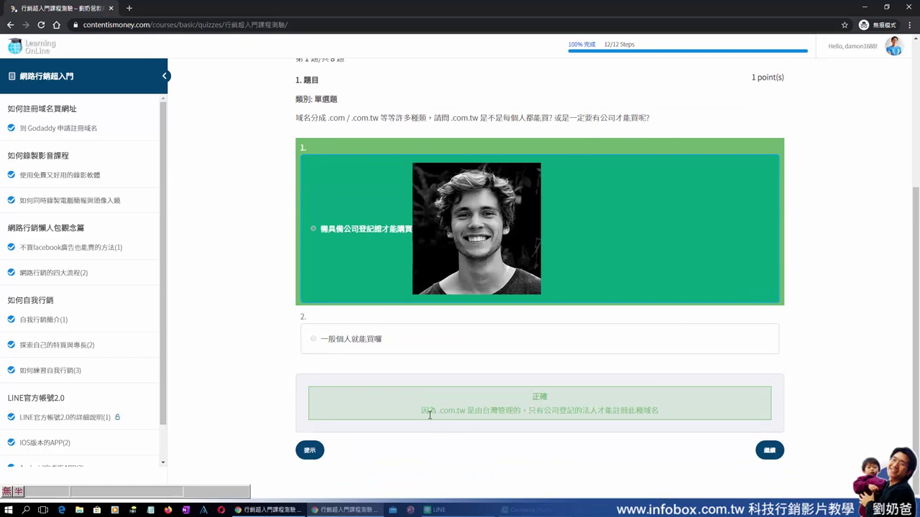
{"action": "left_click_drag", "start_coordinate": [424, 415], "coordinate": [685, 414]}
{"action": "left_click", "coordinate": [685, 414]}
{"action": "left_click_drag", "start_coordinate": [423, 412], "coordinate": [664, 415]}
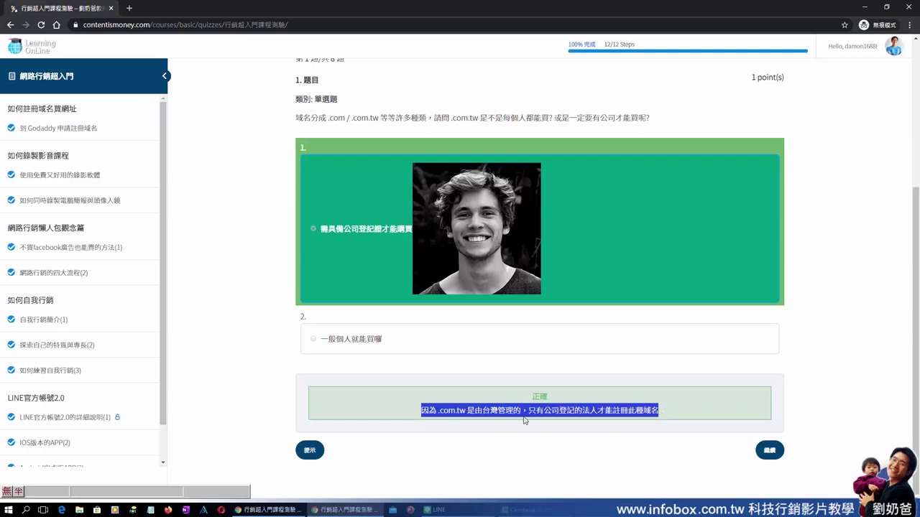
{"action": "left_click_drag", "start_coordinate": [531, 397], "coordinate": [552, 397]}
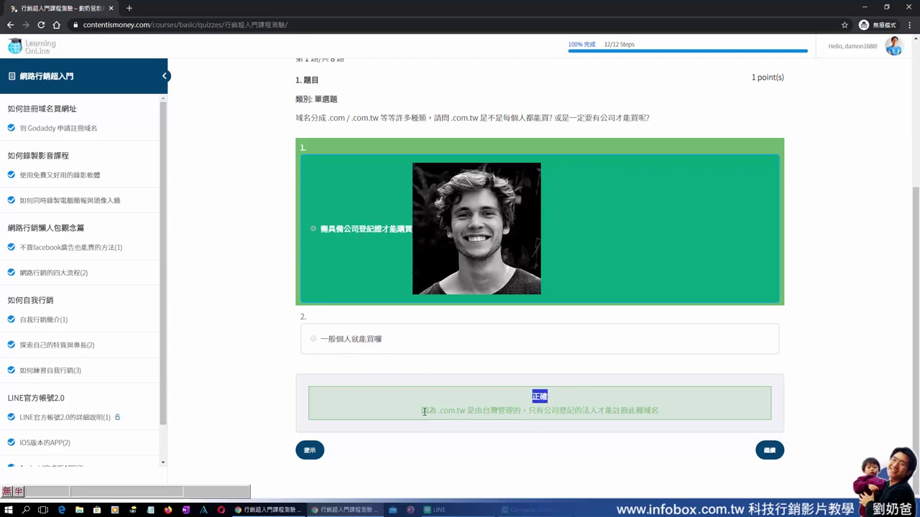
{"action": "left_click_drag", "start_coordinate": [422, 411], "coordinate": [658, 418]}
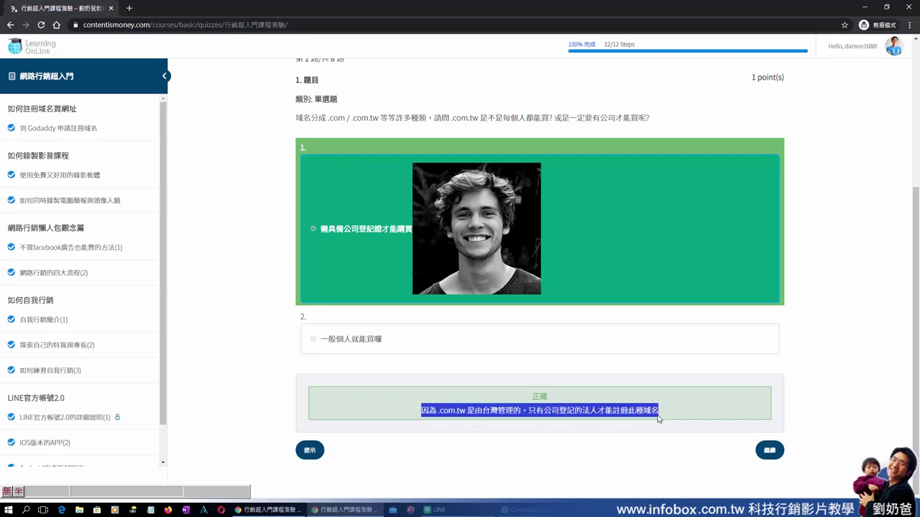
{"action": "scroll", "coordinate": [511, 302], "scroll_direction": "up", "scroll_amount": 2}
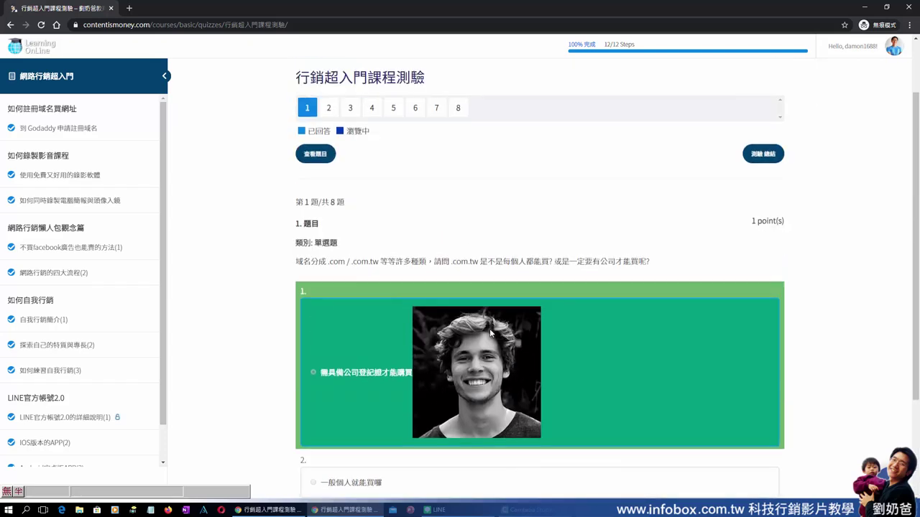
{"action": "scroll", "coordinate": [647, 373], "scroll_direction": "down", "scroll_amount": 2}
Continue to question 2 and read its 複選題 category and question text.
{"action": "left_click", "coordinate": [772, 453]}
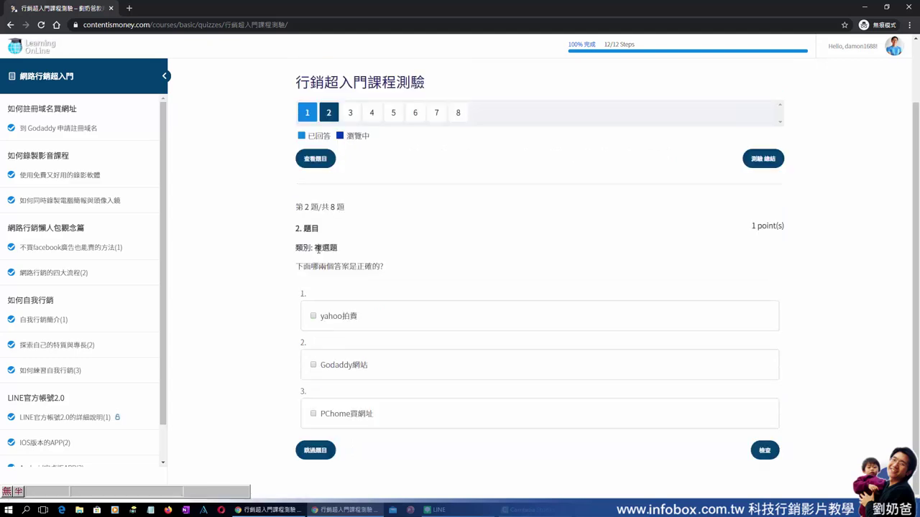
{"action": "left_click_drag", "start_coordinate": [317, 250], "coordinate": [339, 251]}
{"action": "left_click_drag", "start_coordinate": [311, 266], "coordinate": [388, 270]}
{"action": "left_click", "coordinate": [276, 307]}
Try the checkboxes of question 2, leave only yahoo拍賣 and Godaddy網站 ticked, and check the answer.
{"action": "left_click", "coordinate": [313, 367]}
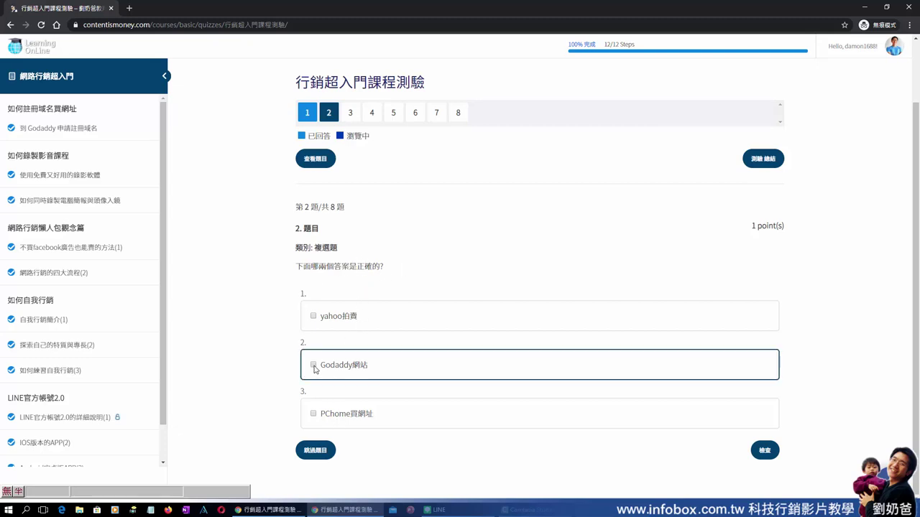
{"action": "left_click", "coordinate": [314, 415]}
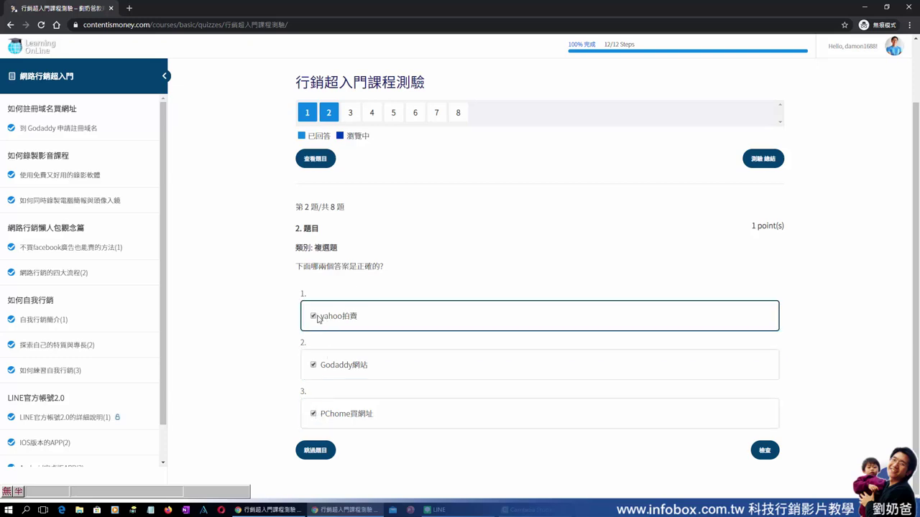
{"action": "left_click", "coordinate": [314, 317]}
{"action": "left_click", "coordinate": [314, 368]}
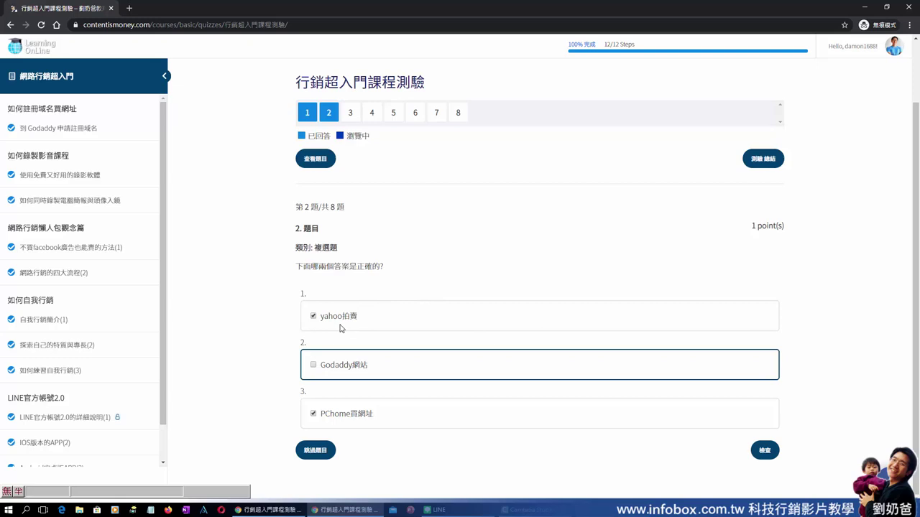
{"action": "left_click", "coordinate": [314, 365]}
{"action": "left_click", "coordinate": [312, 415]}
{"action": "left_click", "coordinate": [335, 320]}
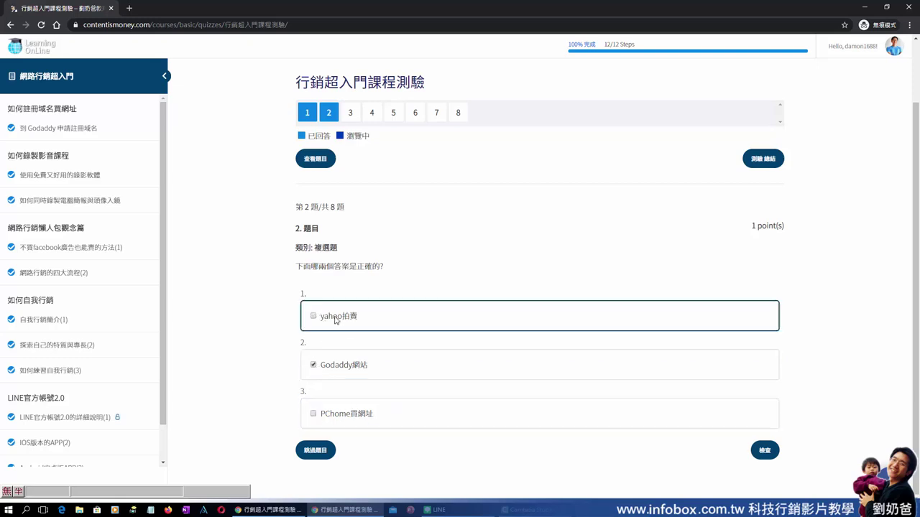
{"action": "left_click", "coordinate": [313, 316]}
{"action": "left_click_drag", "start_coordinate": [320, 267], "coordinate": [393, 270]}
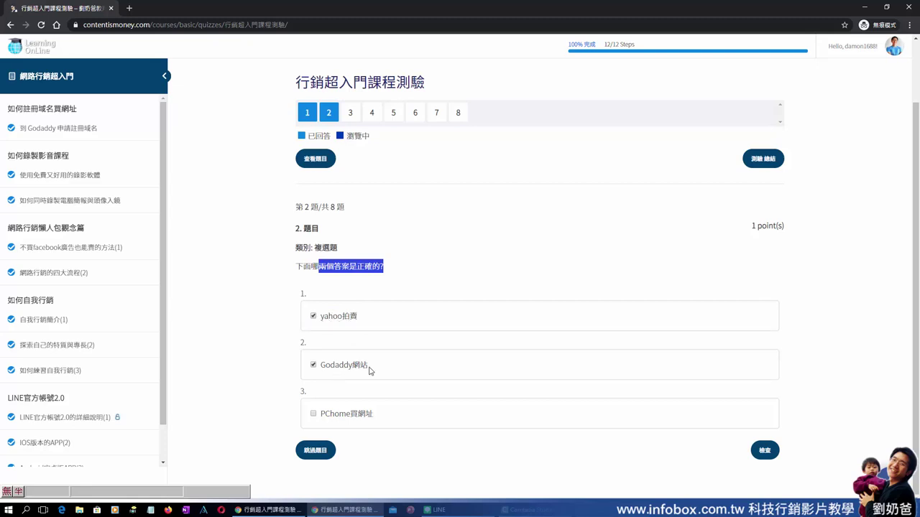
{"action": "left_click", "coordinate": [765, 450]}
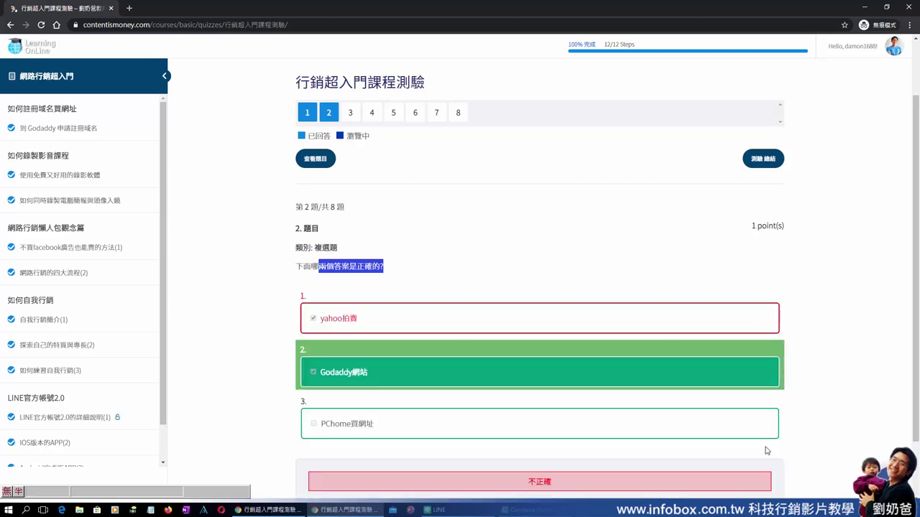
Examine the marking of question 2's options and the feedback below them.
{"action": "left_click", "coordinate": [350, 322]}
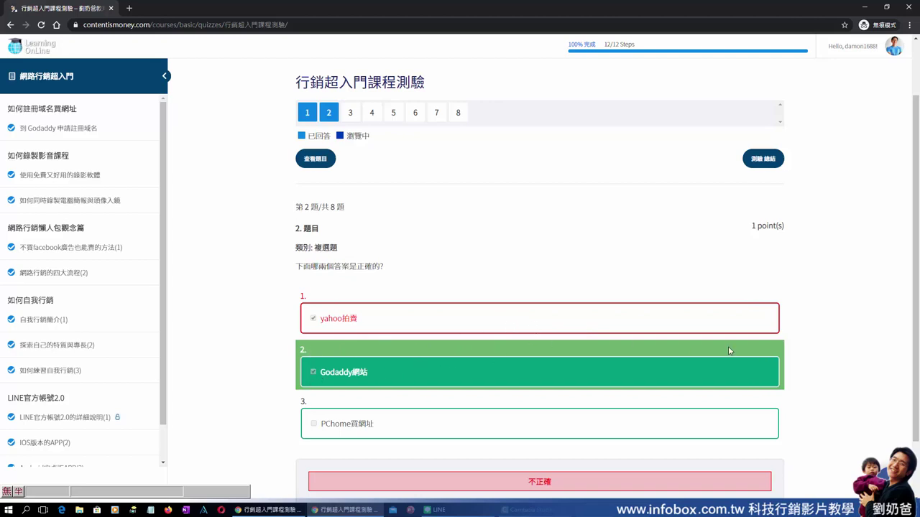
{"action": "scroll", "coordinate": [710, 417], "scroll_direction": "down", "scroll_amount": 1}
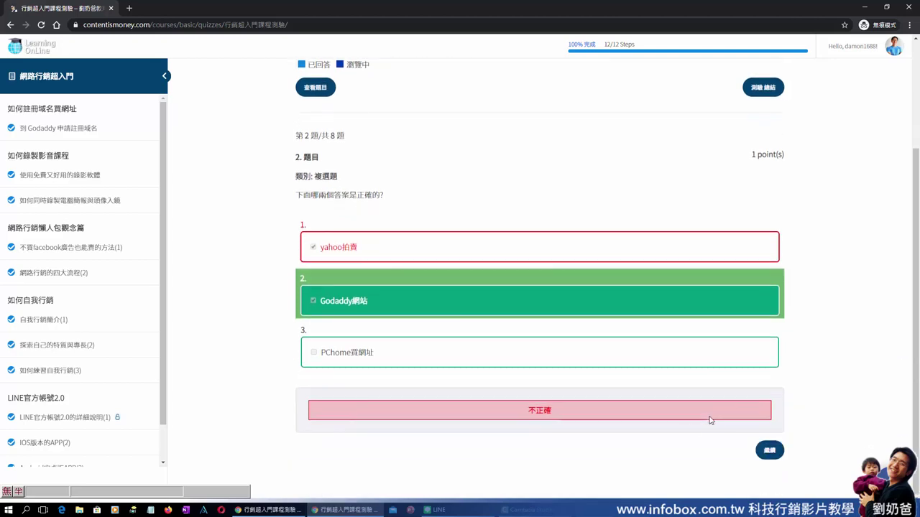
{"action": "double_click", "coordinate": [539, 411]}
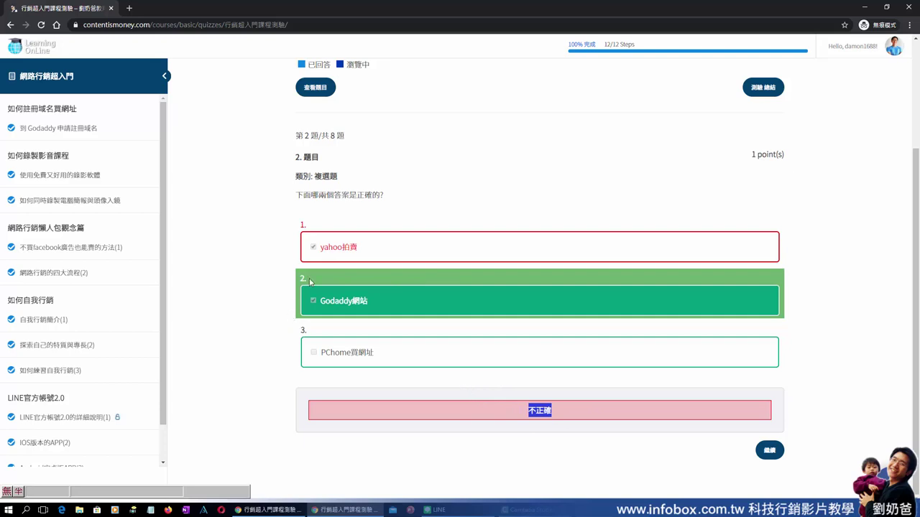
Continue to question 3 and read its free choice description and the question about the English word for 快樂.
{"action": "left_click", "coordinate": [768, 449]}
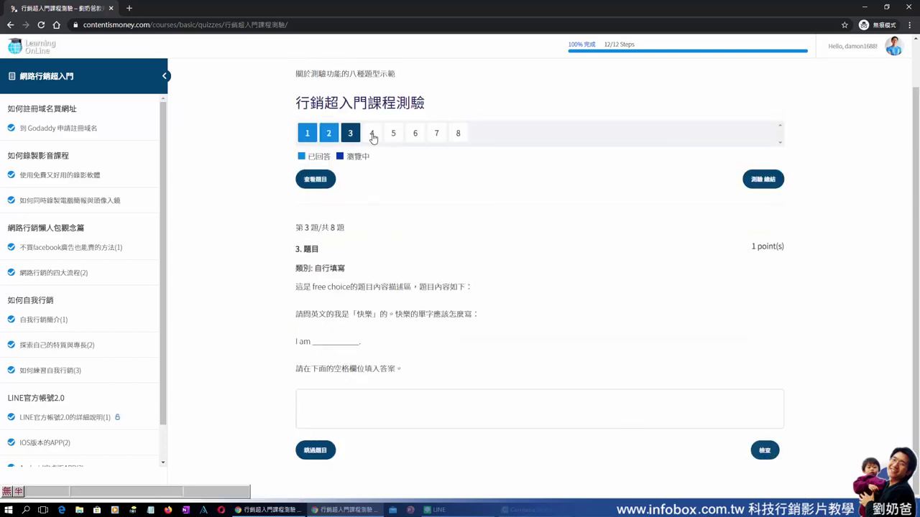
{"action": "left_click", "coordinate": [341, 408]}
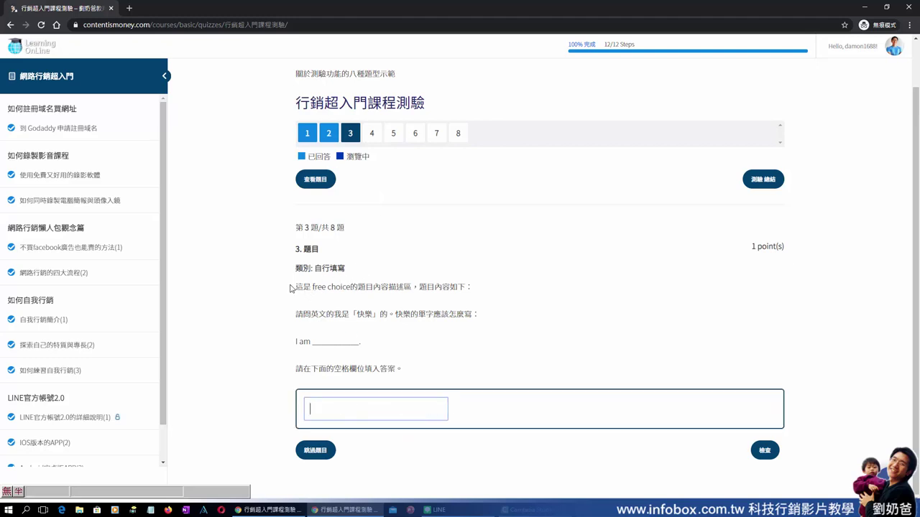
{"action": "left_click_drag", "start_coordinate": [295, 291], "coordinate": [468, 335]}
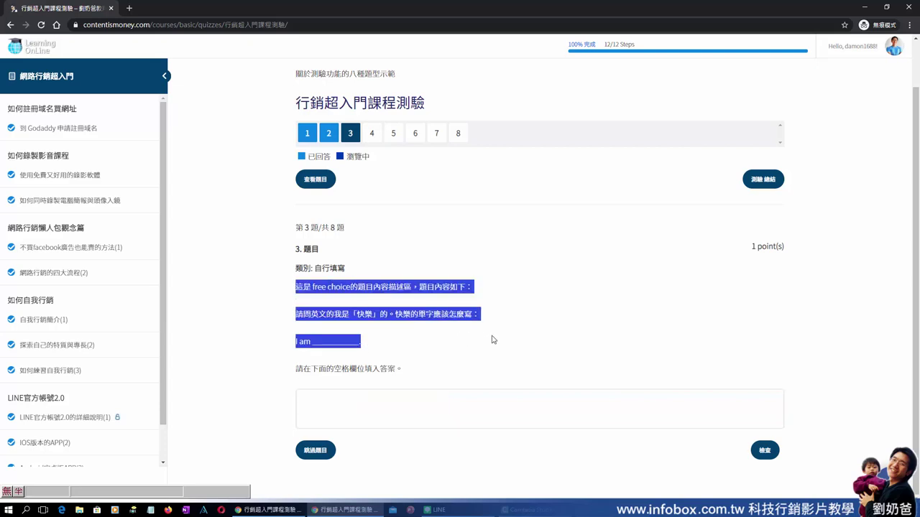
{"action": "left_click", "coordinate": [492, 338]}
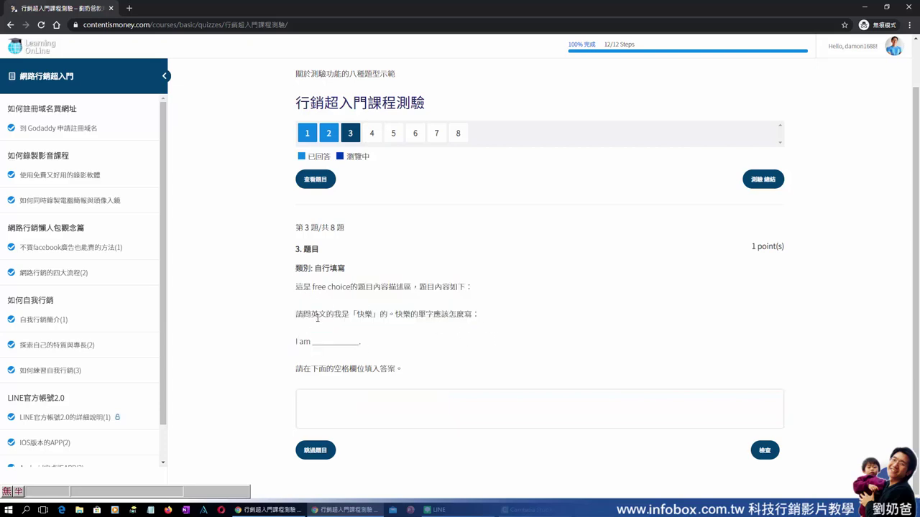
{"action": "left_click_drag", "start_coordinate": [329, 317], "coordinate": [468, 318]}
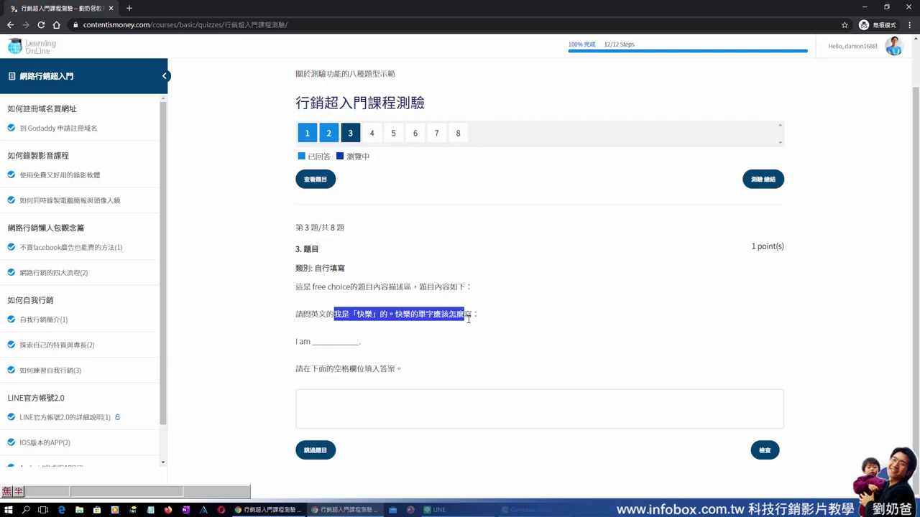
Answer question 3 with happy, check the answer, and view the feedback.
{"action": "left_click", "coordinate": [328, 409]}
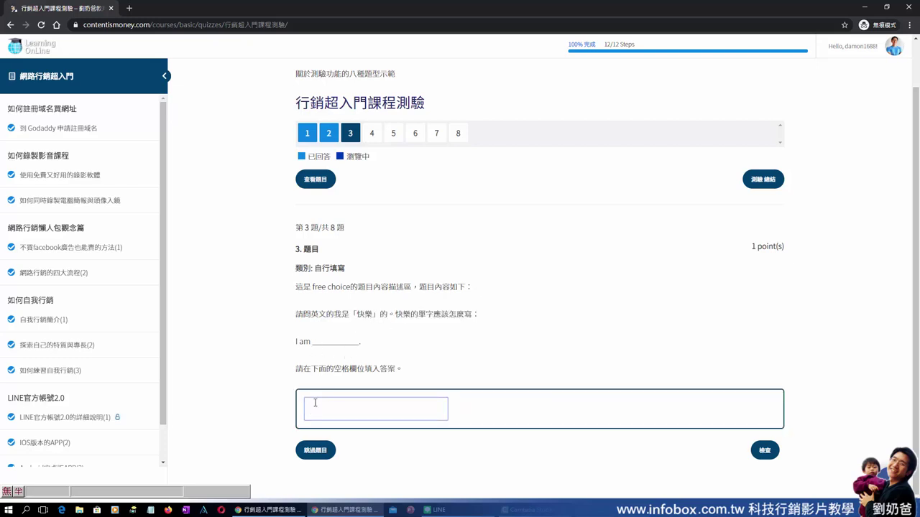
{"action": "key", "text": "shift"}
{"action": "type", "text": "happy"}
{"action": "left_click", "coordinate": [765, 449]}
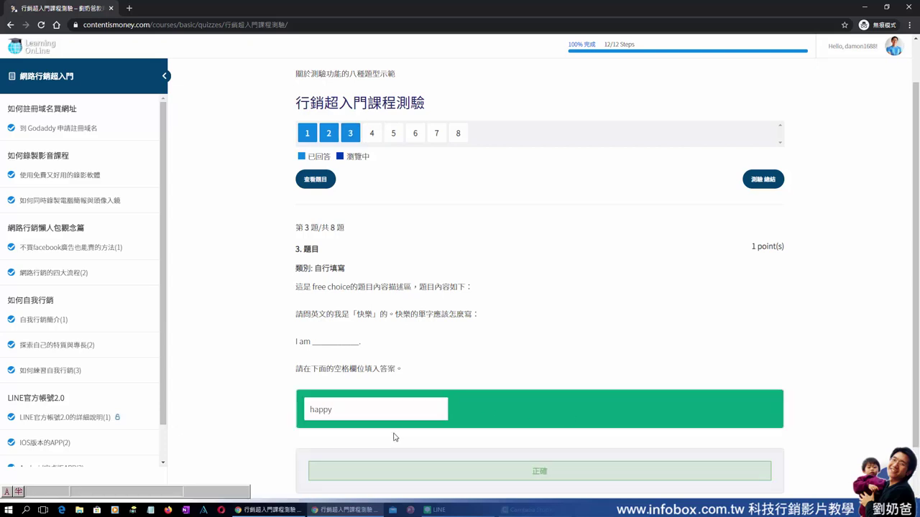
{"action": "scroll", "coordinate": [583, 385], "scroll_direction": "down", "scroll_amount": 1}
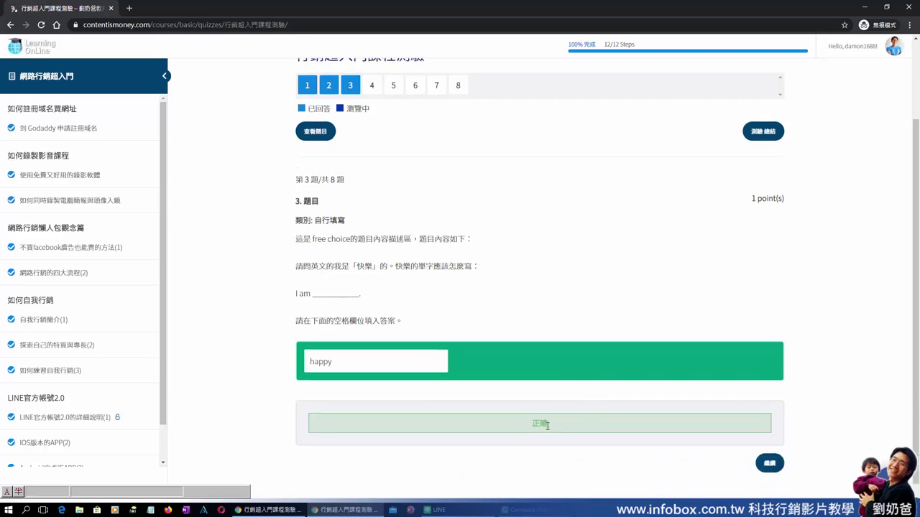
Continue to question 4 and read its 排列出正確順序 category, the instruction, and the Chinese sentence to translate.
{"action": "left_click", "coordinate": [766, 473]}
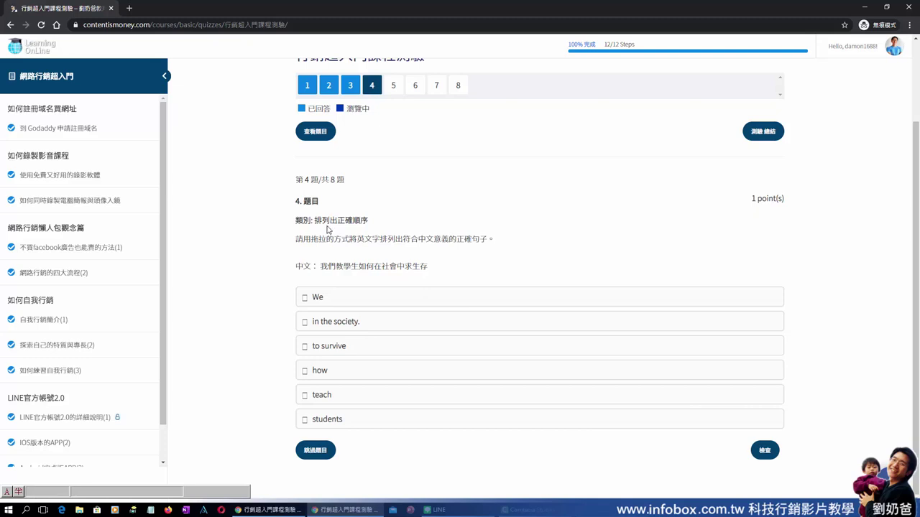
{"action": "left_click_drag", "start_coordinate": [315, 223], "coordinate": [370, 229]}
{"action": "left_click_drag", "start_coordinate": [303, 240], "coordinate": [488, 241]}
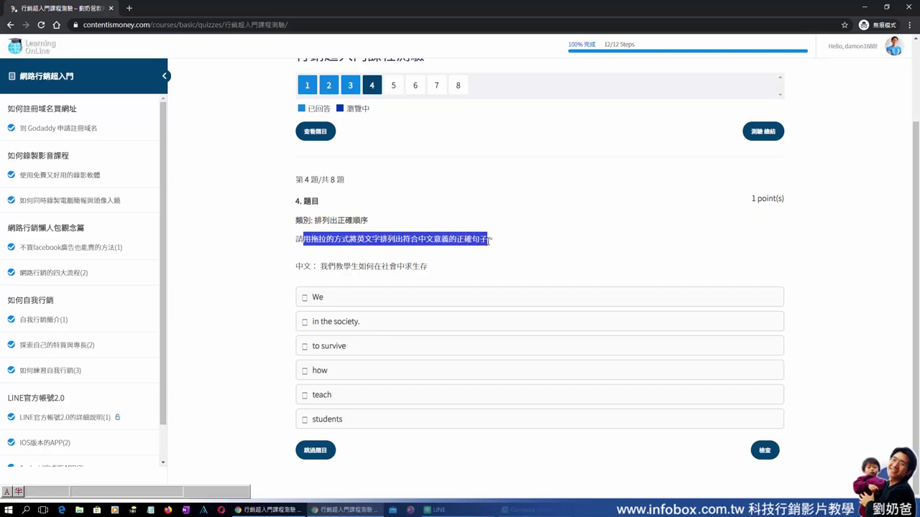
{"action": "left_click", "coordinate": [556, 249]}
{"action": "left_click_drag", "start_coordinate": [324, 267], "coordinate": [428, 266]}
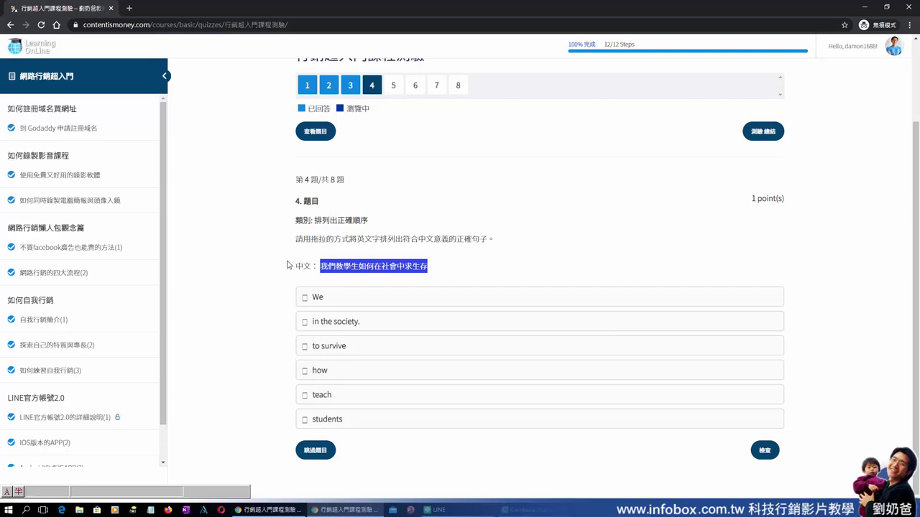
{"action": "mouse_move", "coordinate": [314, 300]}
{"action": "left_mouse_down"}
{"action": "mouse_move", "coordinate": [325, 342]}
{"action": "mouse_move", "coordinate": [328, 297]}
{"action": "left_mouse_up"}
{"action": "left_click_drag", "start_coordinate": [322, 222], "coordinate": [368, 221]}
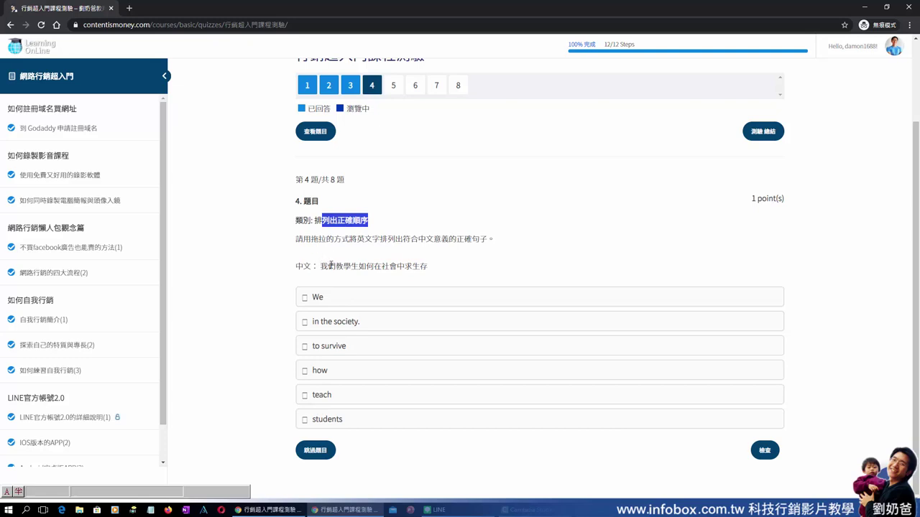
{"action": "left_click_drag", "start_coordinate": [321, 267], "coordinate": [358, 267]}
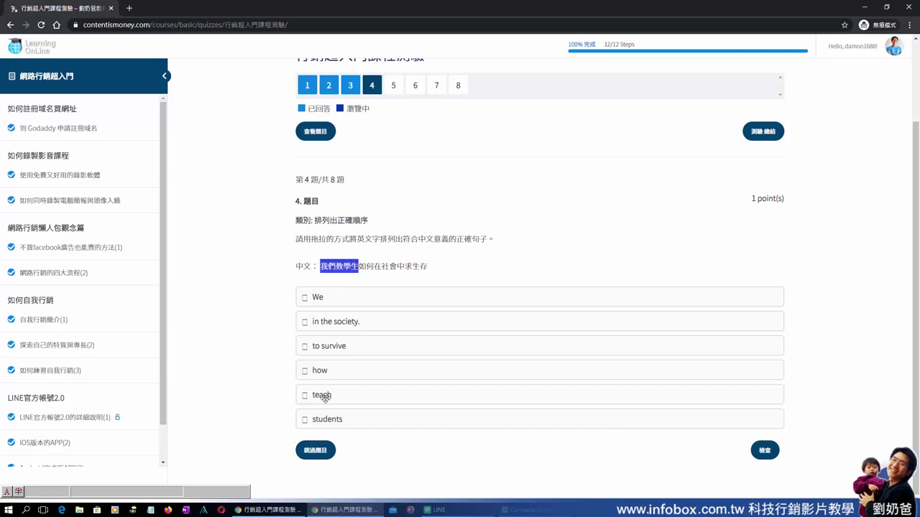
Arrange question 4's words in the order We, teach, students, how, to survive, in the society., and check the answer.
{"action": "left_click_drag", "start_coordinate": [325, 395], "coordinate": [321, 323]}
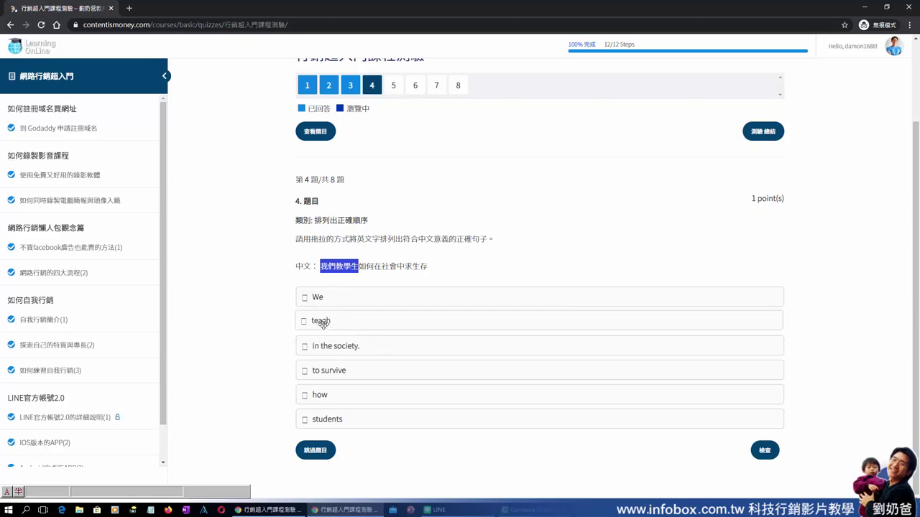
{"action": "left_click_drag", "start_coordinate": [331, 420], "coordinate": [332, 346]}
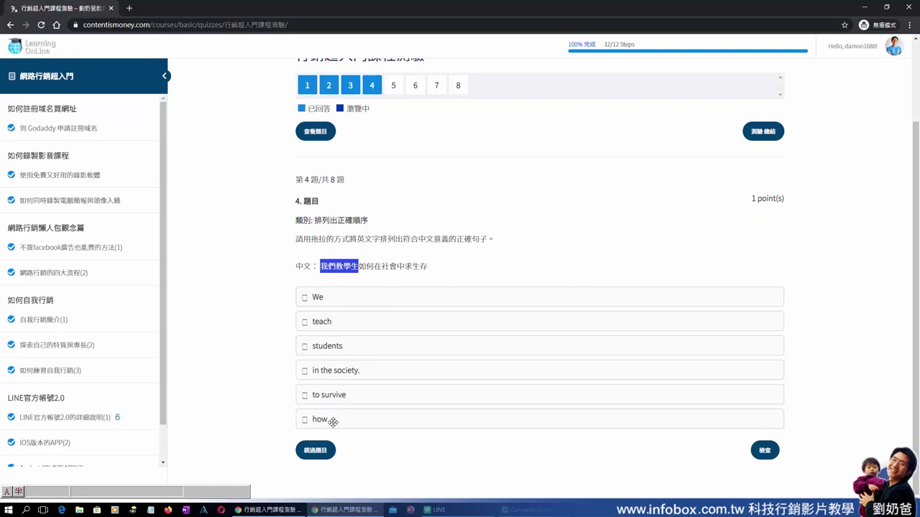
{"action": "left_click_drag", "start_coordinate": [332, 420], "coordinate": [335, 370]}
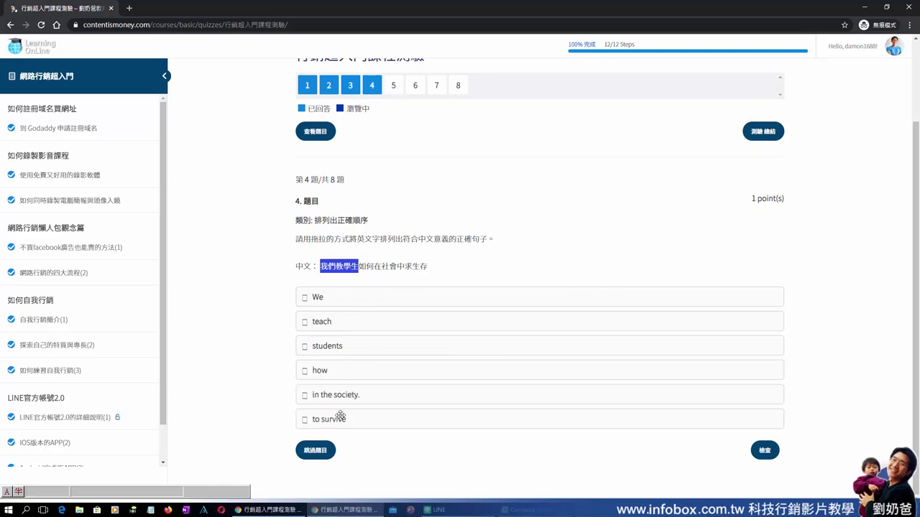
{"action": "left_click_drag", "start_coordinate": [338, 418], "coordinate": [339, 394]}
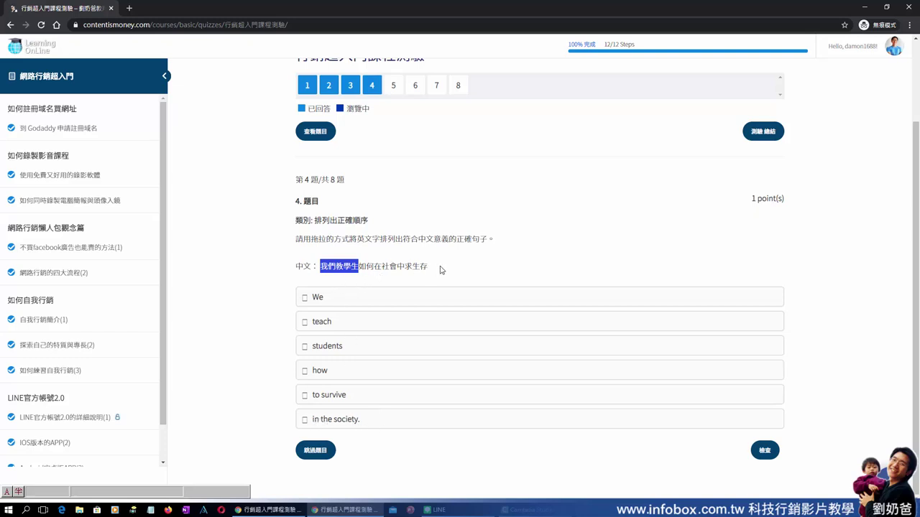
{"action": "left_click", "coordinate": [767, 452]}
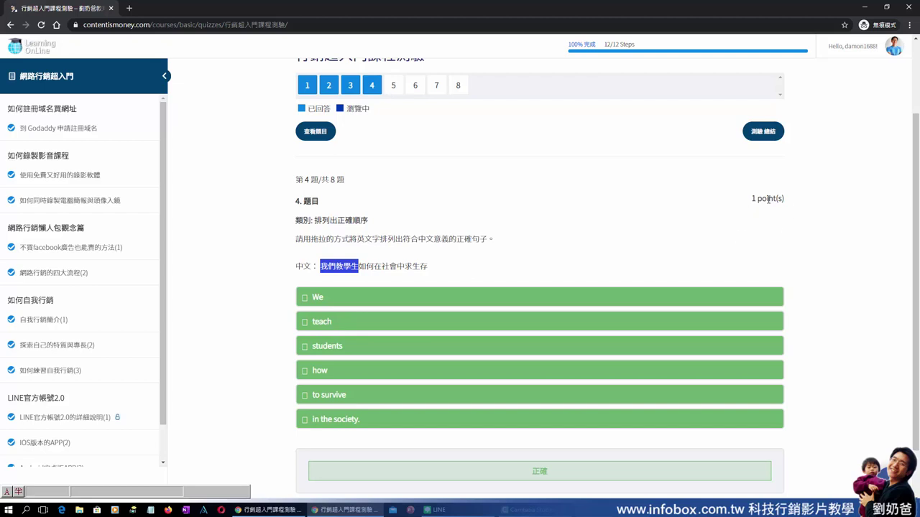
{"action": "scroll", "coordinate": [853, 288], "scroll_direction": "down", "scroll_amount": 1}
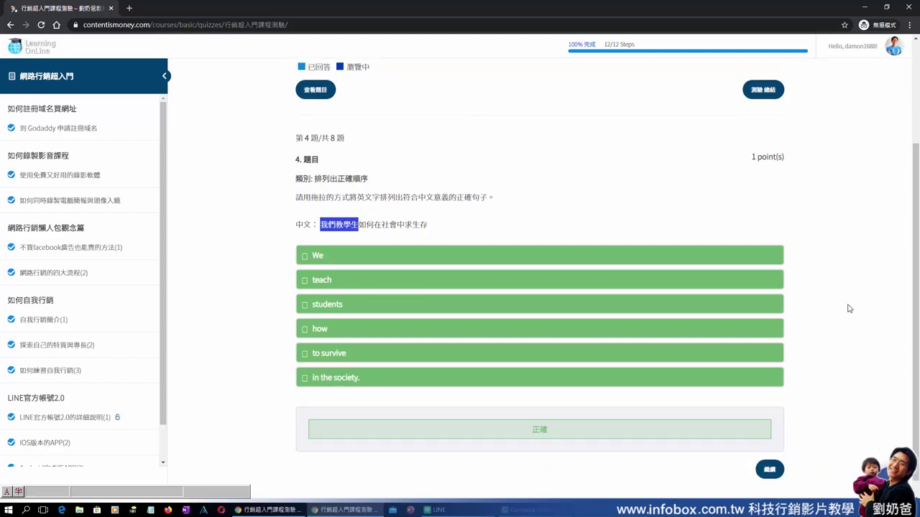
Continue to question 5, match 商標 to the logo, 女人 to the woman and 男人 to the man, and check the answer.
{"action": "left_click", "coordinate": [770, 451]}
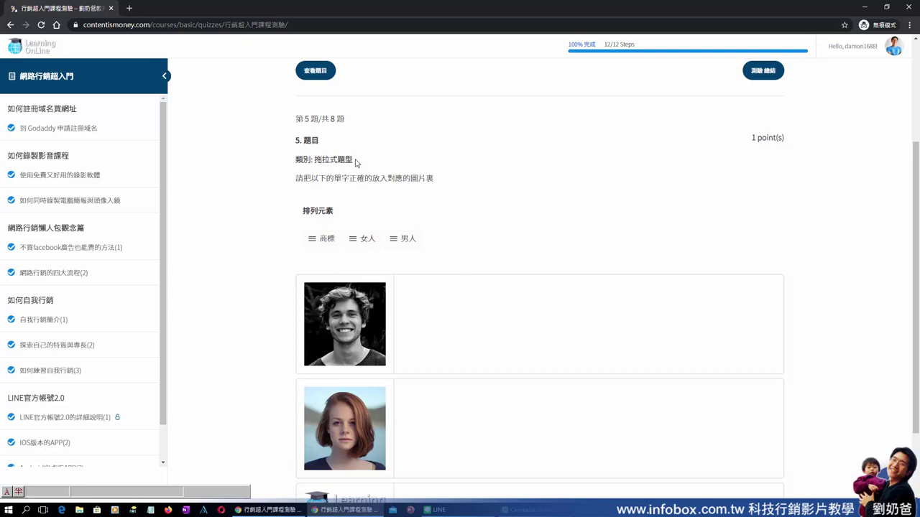
{"action": "scroll", "coordinate": [522, 240], "scroll_direction": "down", "scroll_amount": 1}
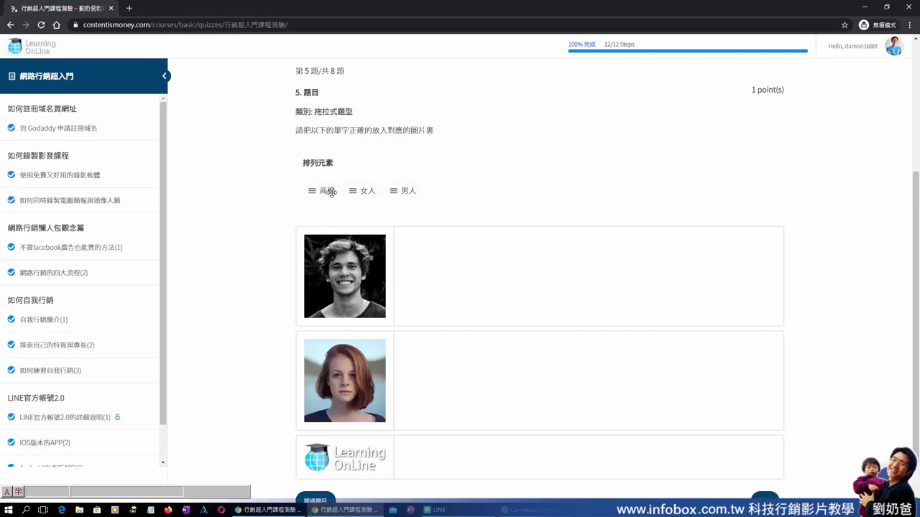
{"action": "left_click_drag", "start_coordinate": [327, 191], "coordinate": [466, 465]}
{"action": "left_click_drag", "start_coordinate": [325, 190], "coordinate": [446, 398]}
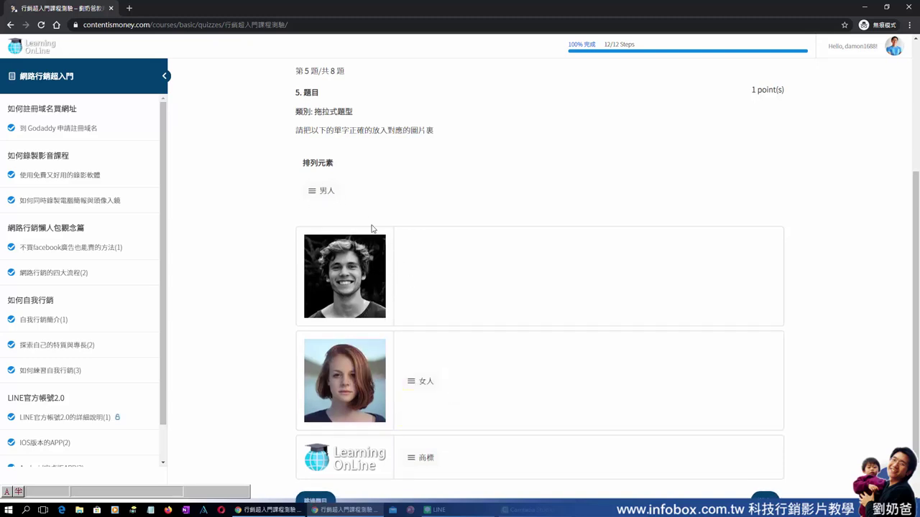
{"action": "left_click_drag", "start_coordinate": [325, 190], "coordinate": [432, 258]}
{"action": "scroll", "coordinate": [343, 237], "scroll_direction": "down", "scroll_amount": 1}
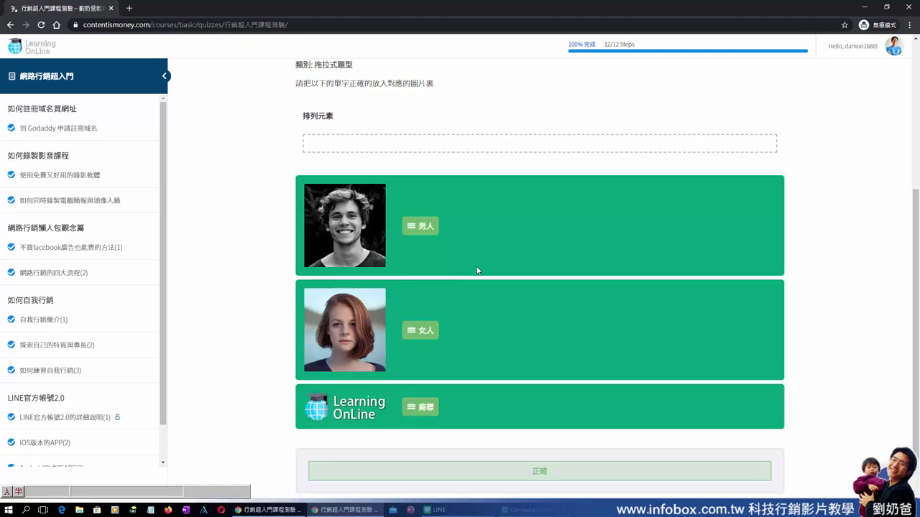
{"action": "scroll", "coordinate": [532, 417], "scroll_direction": "down", "scroll_amount": 1}
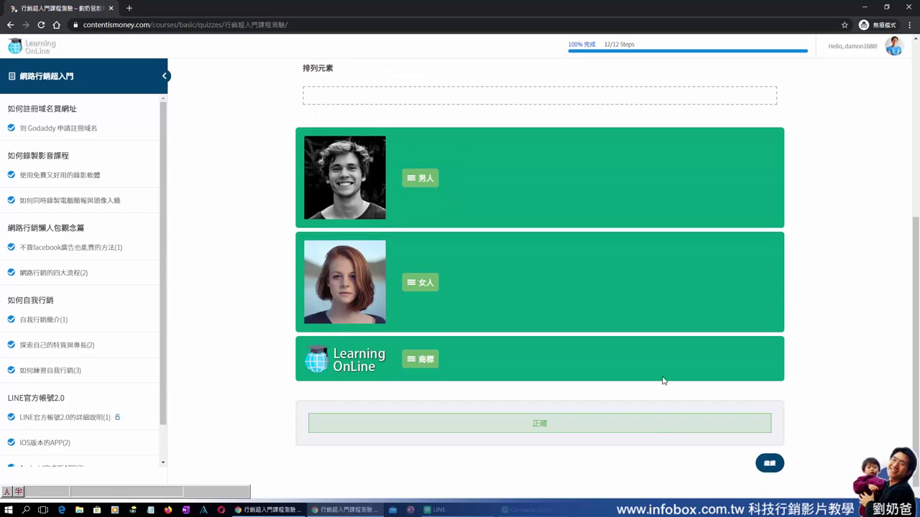
{"action": "scroll", "coordinate": [663, 381], "scroll_direction": "up", "scroll_amount": 3}
{"action": "scroll", "coordinate": [805, 345], "scroll_direction": "down", "scroll_amount": 3}
Continue to question 6 and read its fill-in-the-blank instruction and the Chinese sentence.
{"action": "left_click", "coordinate": [766, 463]}
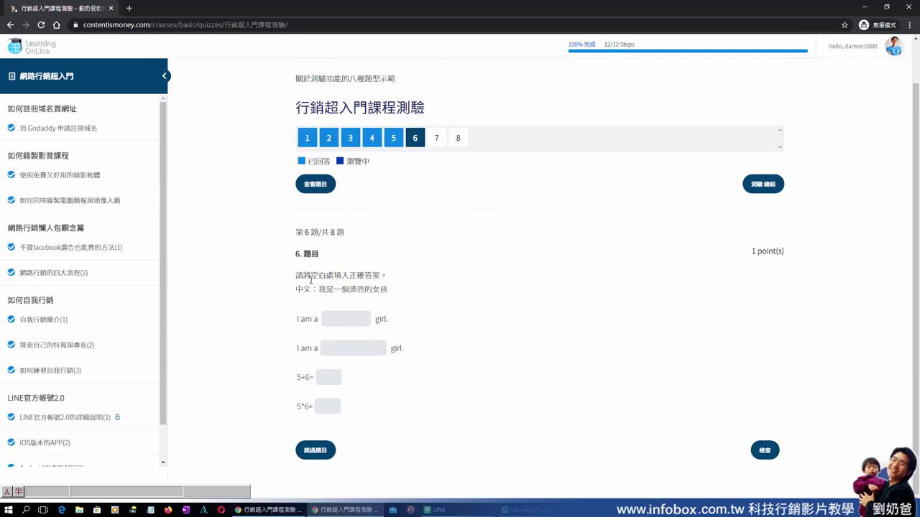
{"action": "left_click_drag", "start_coordinate": [303, 276], "coordinate": [388, 276]}
{"action": "left_click_drag", "start_coordinate": [321, 290], "coordinate": [389, 294]}
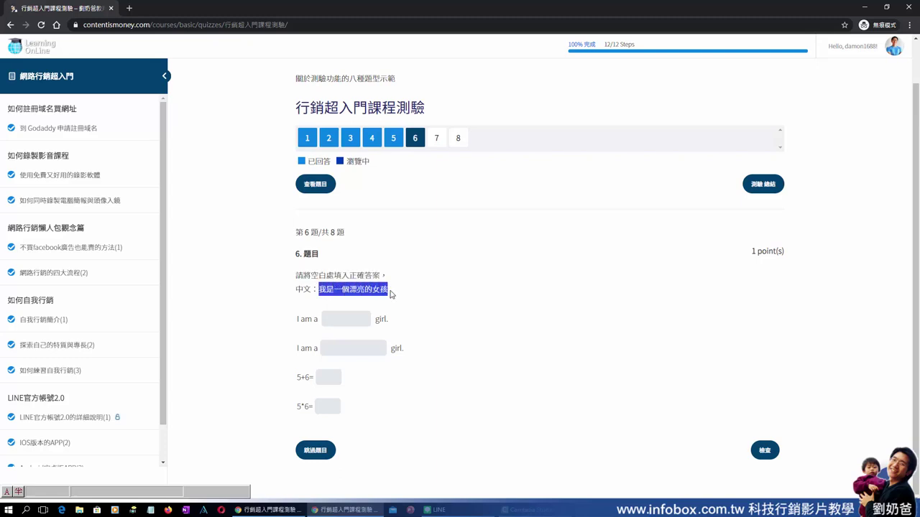
Fill question 6's blanks with pretty, beautiful, 11 and 31, check the answer, and review the correction for 5*6.
{"action": "left_click", "coordinate": [355, 320]}
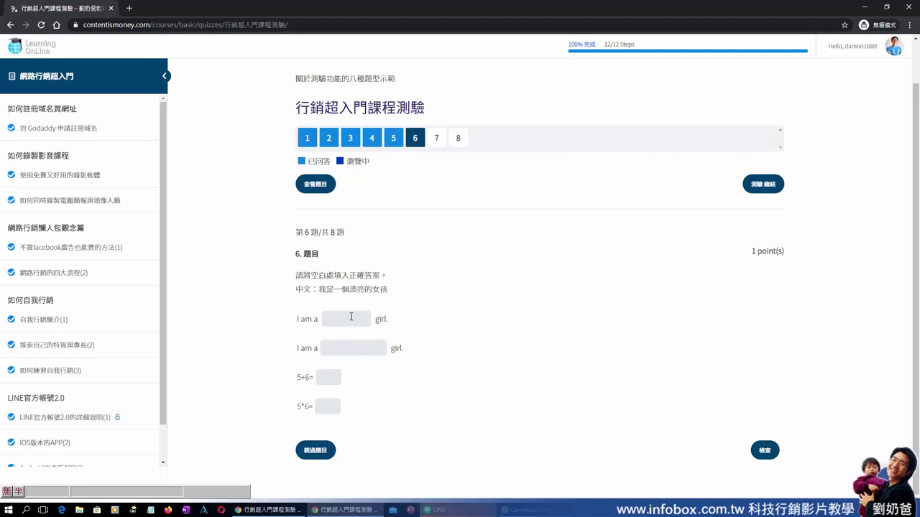
{"action": "left_click", "coordinate": [352, 318]}
{"action": "type", "text": "pretty"}
{"action": "left_click_drag", "start_coordinate": [360, 347], "coordinate": [311, 347]}
{"action": "left_click_drag", "start_coordinate": [361, 322], "coordinate": [325, 321]}
{"action": "left_click_drag", "start_coordinate": [372, 348], "coordinate": [323, 350]}
{"action": "left_click_drag", "start_coordinate": [353, 320], "coordinate": [325, 321]}
{"action": "left_click", "coordinate": [363, 325]}
{"action": "left_click_drag", "start_coordinate": [336, 378], "coordinate": [314, 381]}
{"action": "left_click", "coordinate": [335, 378]}
{"action": "left_click", "coordinate": [766, 451]}
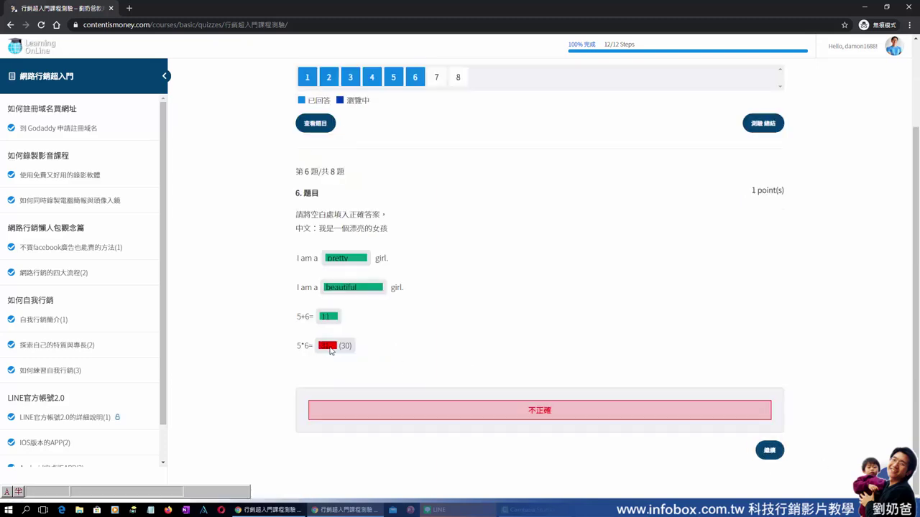
{"action": "left_click_drag", "start_coordinate": [338, 346], "coordinate": [353, 349]}
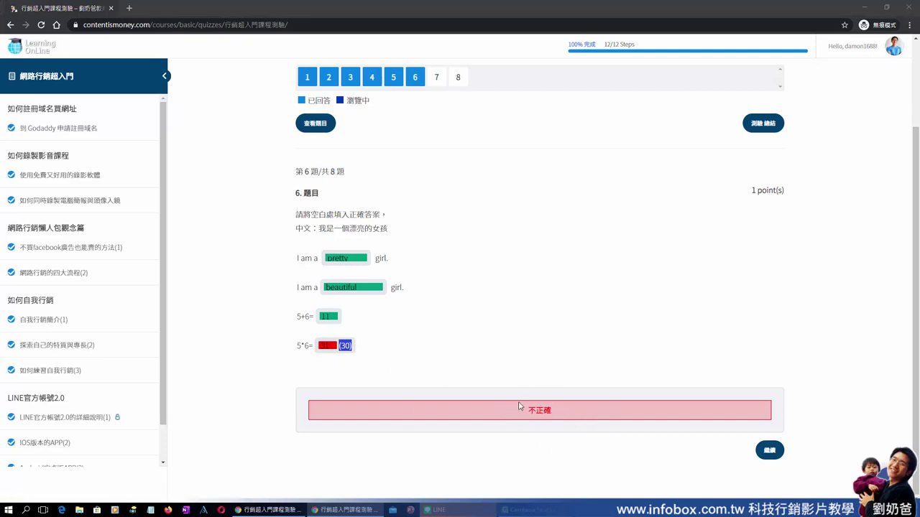
Continue to question 7, read the service rating request, rate it 4 on the 1 to 5 scale, and check the answer.
{"action": "left_click", "coordinate": [769, 452]}
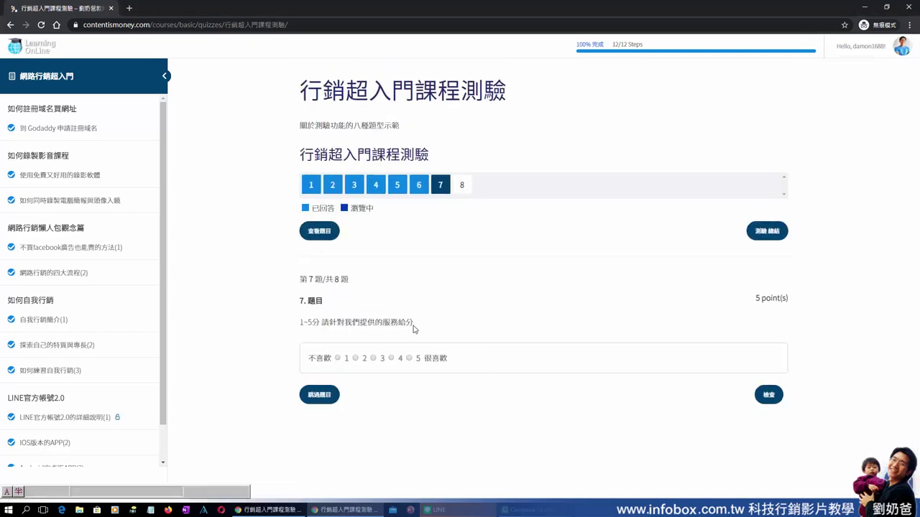
{"action": "left_click", "coordinate": [403, 360]}
{"action": "left_click_drag", "start_coordinate": [332, 324], "coordinate": [417, 326]}
{"action": "left_click", "coordinate": [484, 343]}
{"action": "left_click", "coordinate": [409, 359]}
{"action": "left_click", "coordinate": [391, 359]}
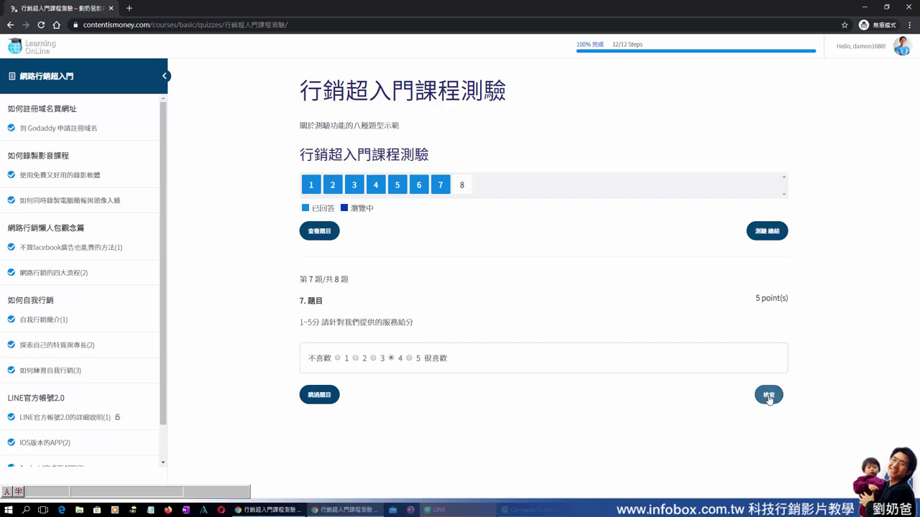
{"action": "left_click", "coordinate": [769, 396]}
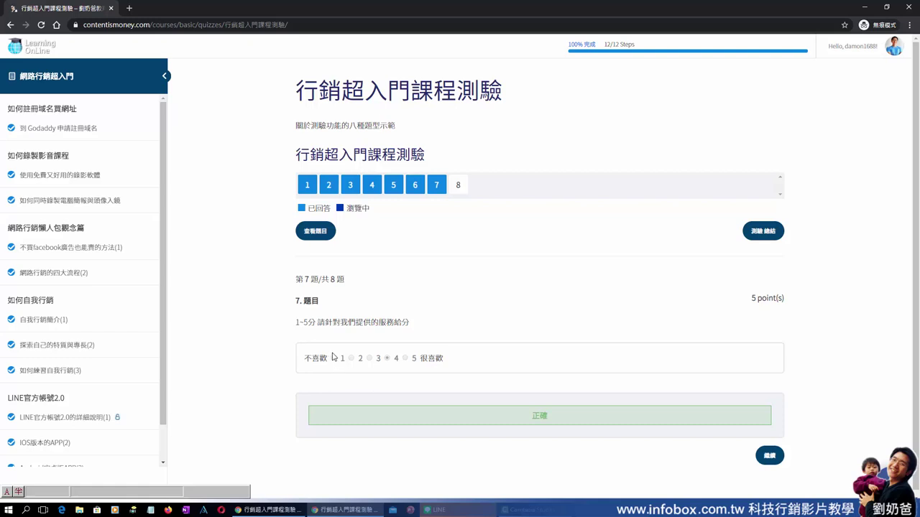
Continue to question 8, answer the essay prompt with 我覺得學習效果不錯!, check the answer, and review its grading note.
{"action": "left_click", "coordinate": [769, 457]}
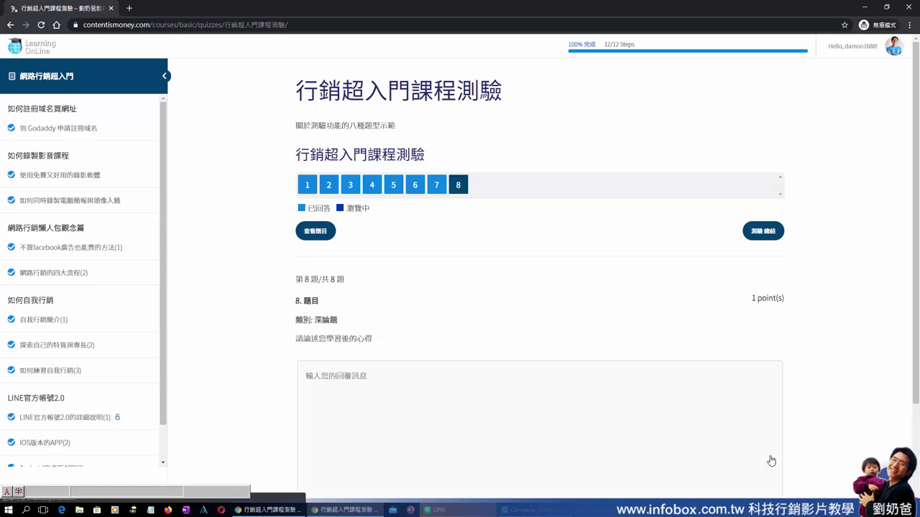
{"action": "left_click_drag", "start_coordinate": [317, 223], "coordinate": [352, 231]}
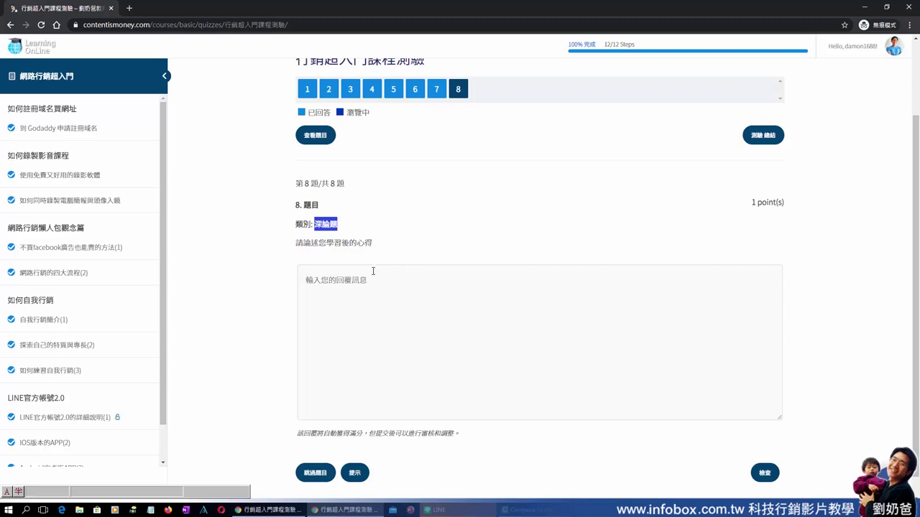
{"action": "left_click", "coordinate": [381, 291]}
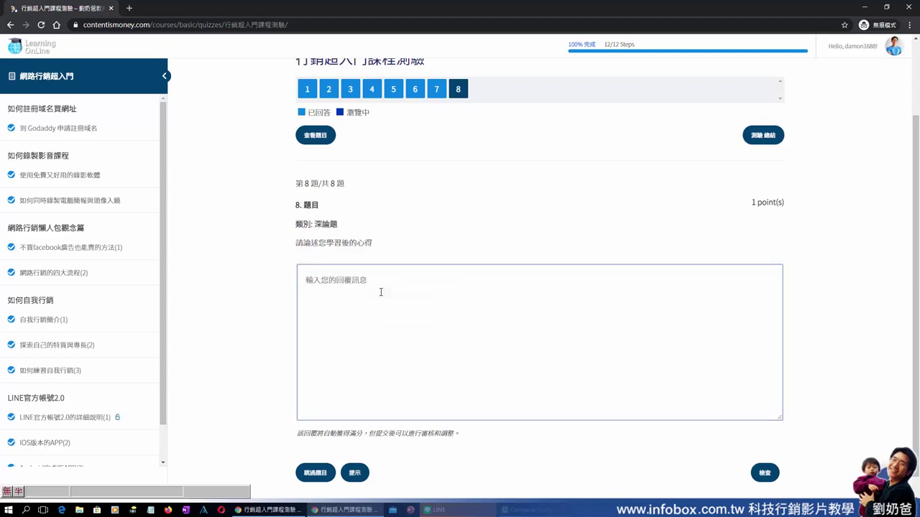
{"action": "type", "text": "我覺得"}
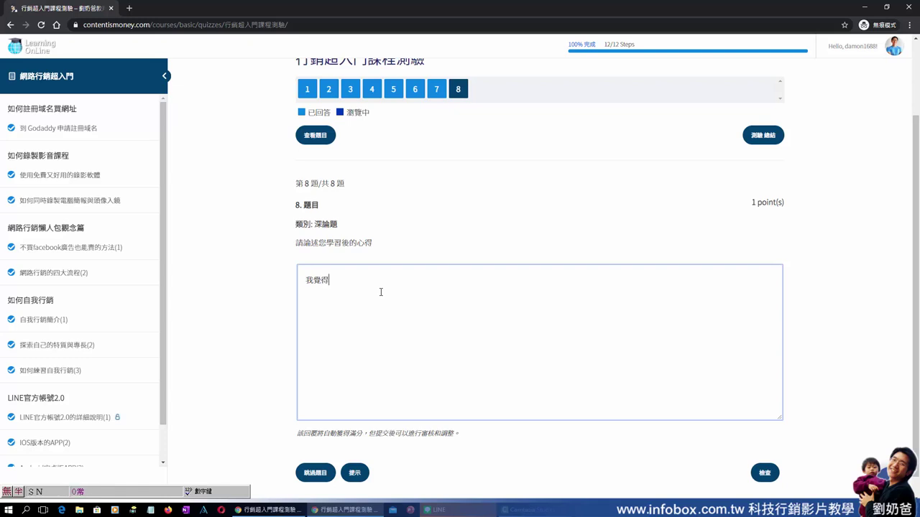
{"action": "type", "text": "學習效果不錯"}
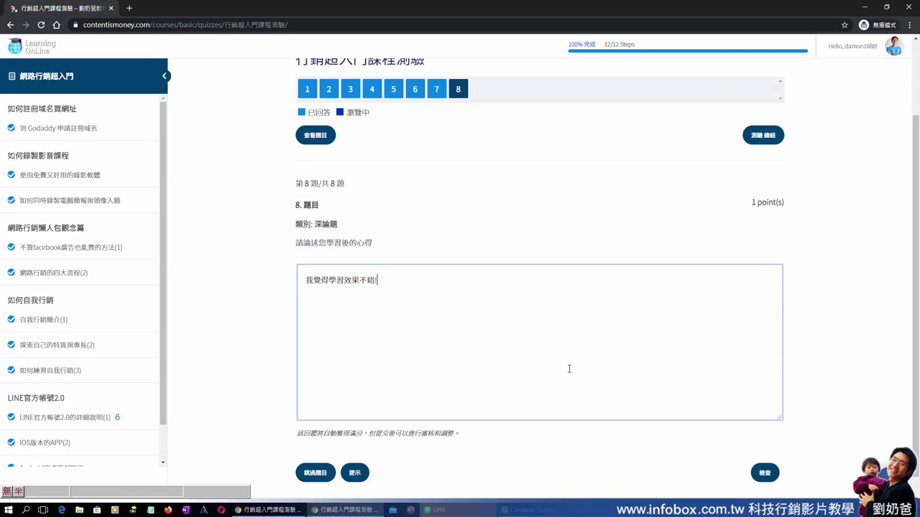
{"action": "type", "text": "!"}
{"action": "scroll", "coordinate": [569, 369], "scroll_direction": "down", "scroll_amount": 1}
{"action": "left_click", "coordinate": [766, 451]}
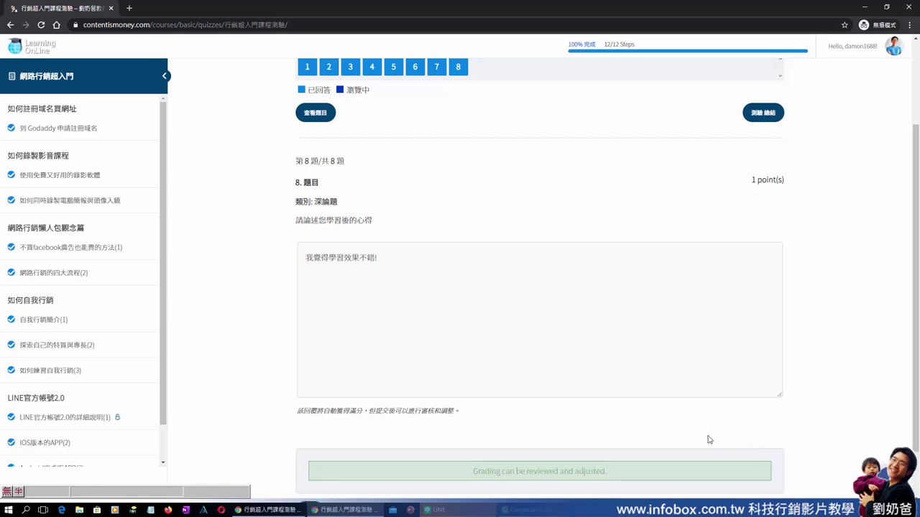
{"action": "scroll", "coordinate": [696, 429], "scroll_direction": "down", "scroll_amount": 1}
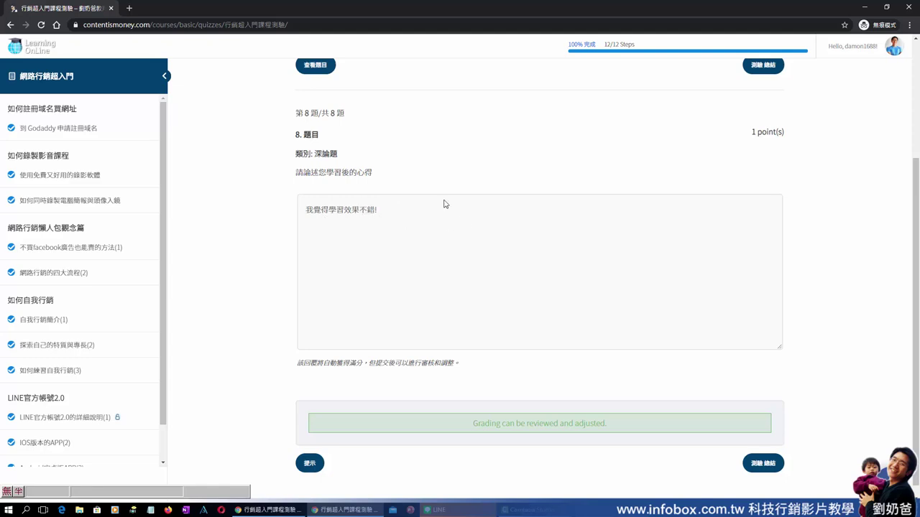
Look over the course outline, open the quiz summary from question 8, and finish the quiz.
{"action": "scroll", "coordinate": [722, 276], "scroll_direction": "up", "scroll_amount": 2}
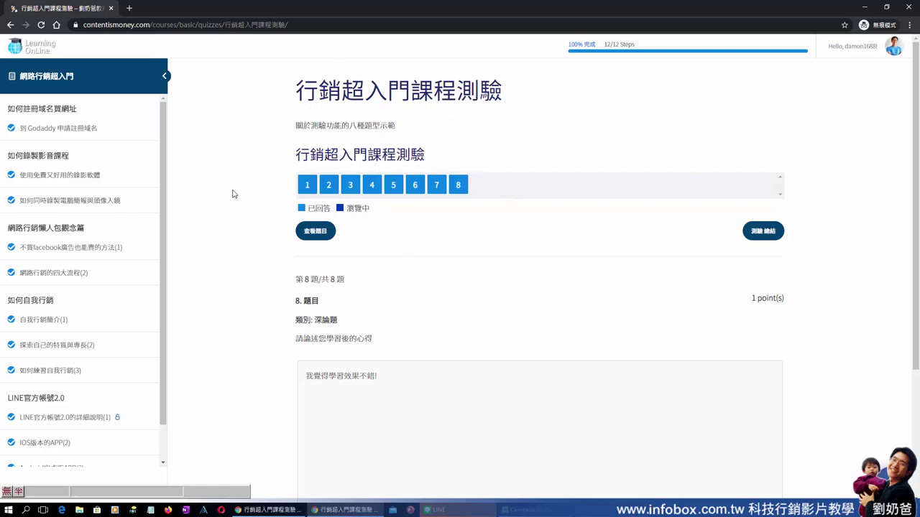
{"action": "left_click_drag", "start_coordinate": [166, 228], "coordinate": [167, 275]}
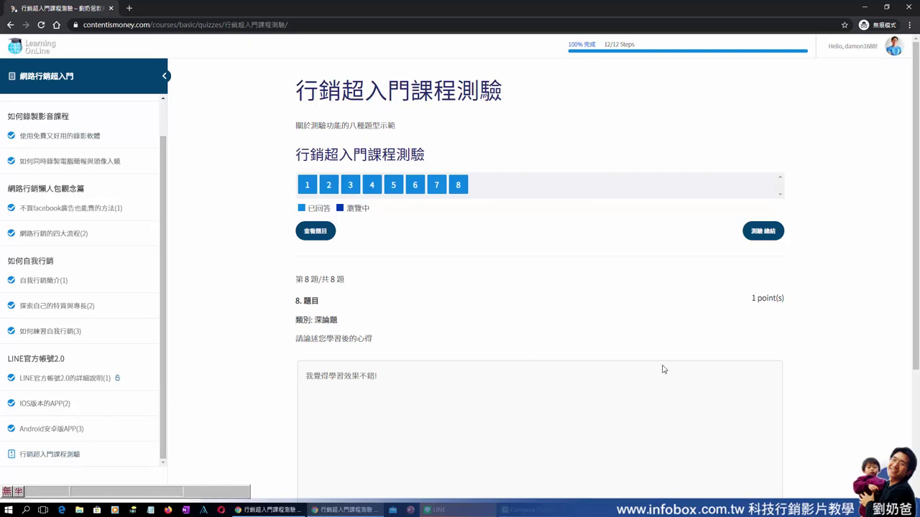
{"action": "scroll", "coordinate": [790, 352], "scroll_direction": "down", "scroll_amount": 3}
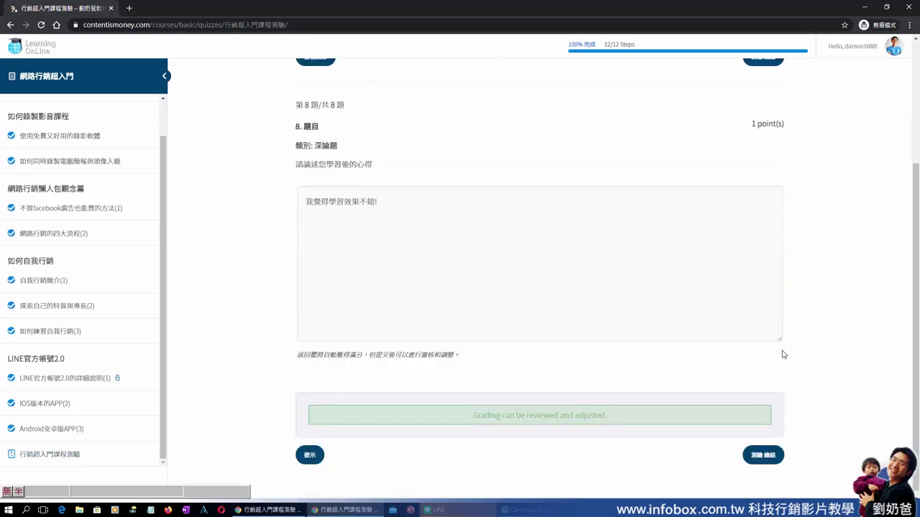
{"action": "left_click", "coordinate": [763, 451]}
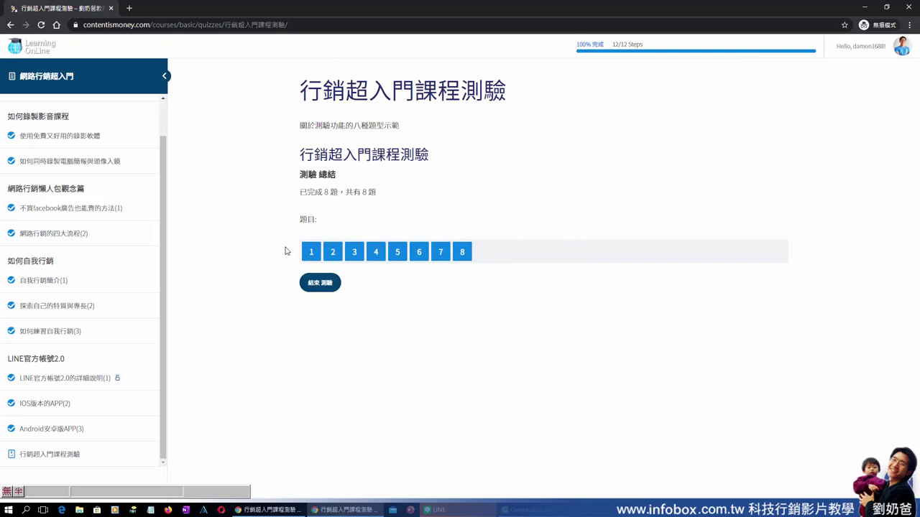
{"action": "left_click", "coordinate": [320, 283]}
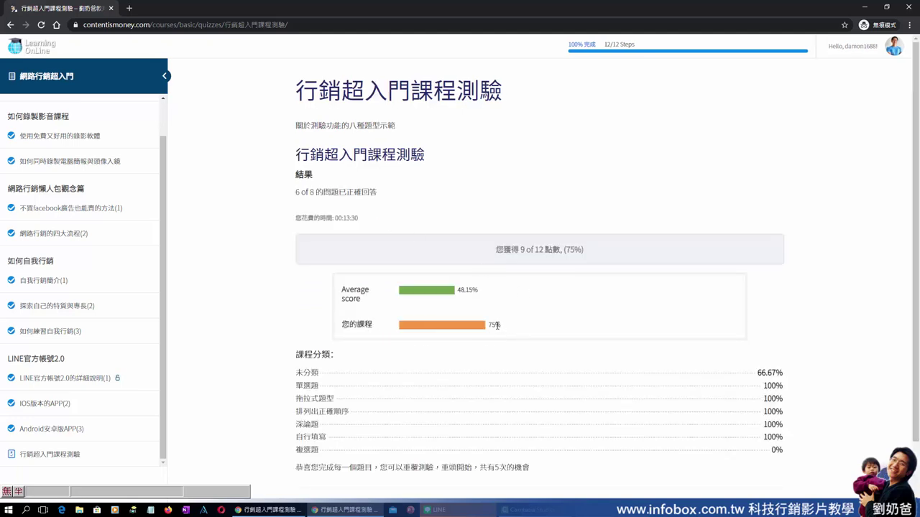
Examine the quiz result's points, score comparison, category percentages and the closing message about retaking the quiz.
{"action": "double_click", "coordinate": [521, 250]}
{"action": "scroll", "coordinate": [488, 327], "scroll_direction": "down", "scroll_amount": 1}
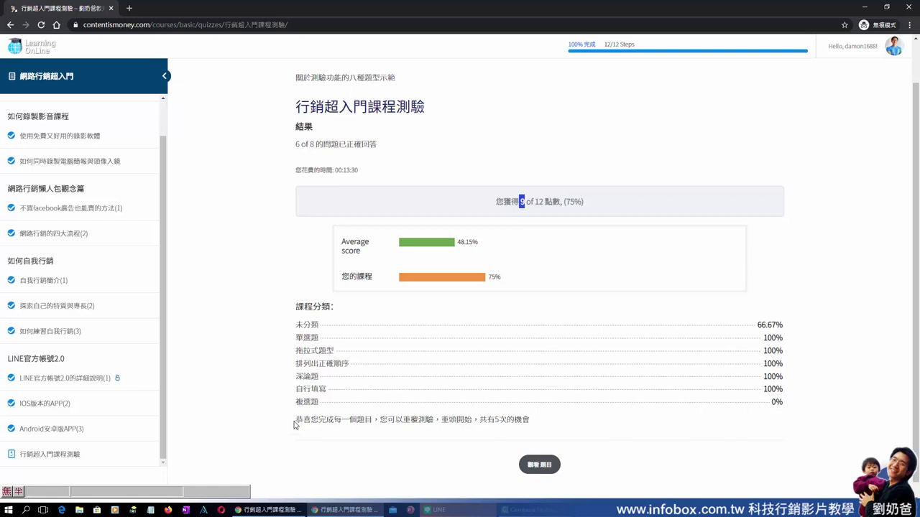
{"action": "left_click_drag", "start_coordinate": [295, 425], "coordinate": [530, 427]}
{"action": "left_click", "coordinate": [541, 427]}
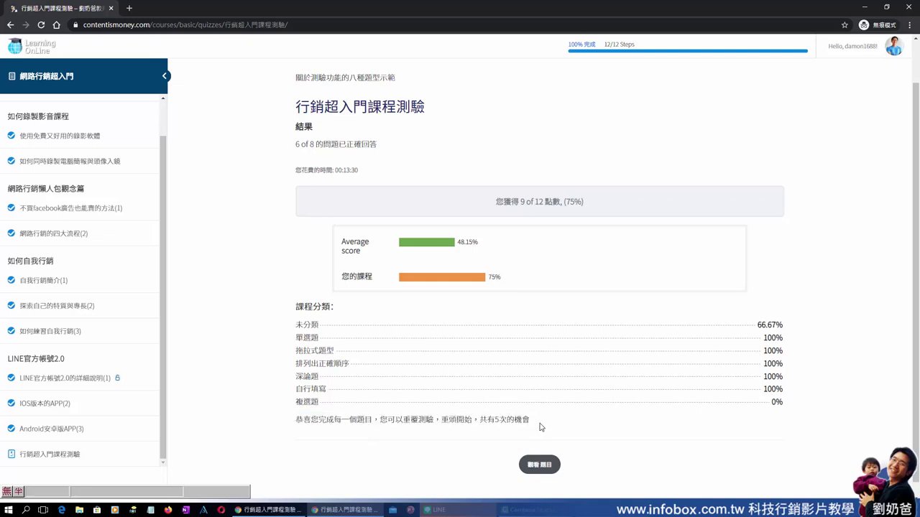
{"action": "double_click", "coordinate": [501, 421]}
{"action": "left_click", "coordinate": [502, 421]}
{"action": "left_click_drag", "start_coordinate": [496, 420], "coordinate": [508, 422]}
{"action": "scroll", "coordinate": [649, 429], "scroll_direction": "down", "scroll_amount": 1}
Show the answered questions below the quiz result and review the marked answers of questions 1 to 8.
{"action": "left_click", "coordinate": [535, 453]}
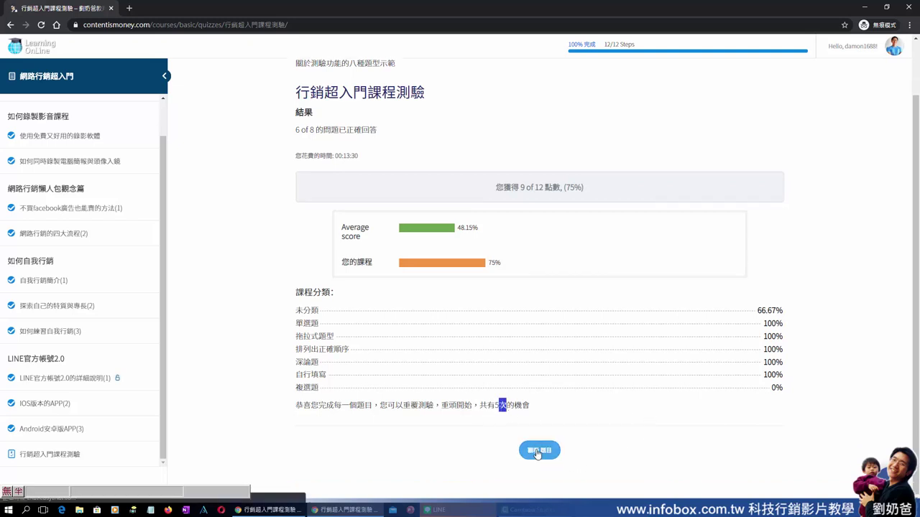
{"action": "scroll", "coordinate": [549, 445], "scroll_direction": "down", "scroll_amount": 5}
{"action": "scroll", "coordinate": [547, 454], "scroll_direction": "down", "scroll_amount": 5}
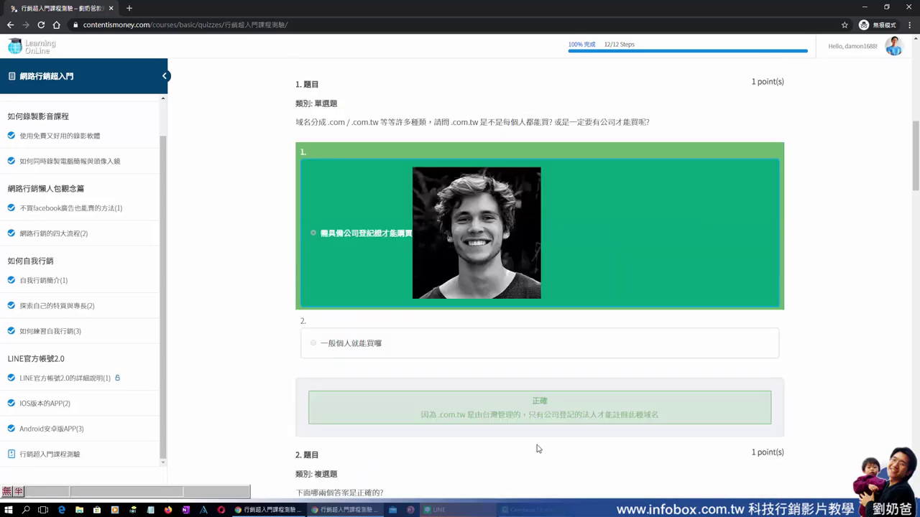
{"action": "scroll", "coordinate": [332, 243], "scroll_direction": "down", "scroll_amount": 2}
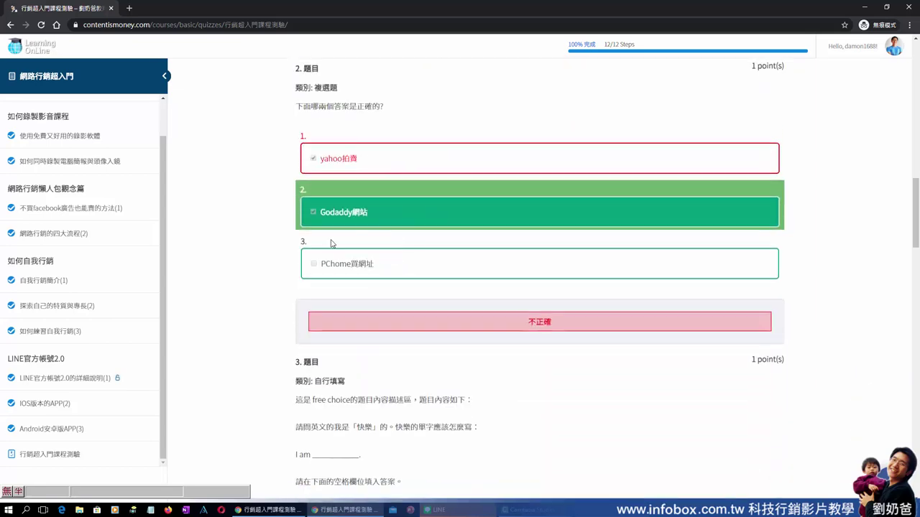
{"action": "scroll", "coordinate": [454, 312], "scroll_direction": "down", "scroll_amount": 9}
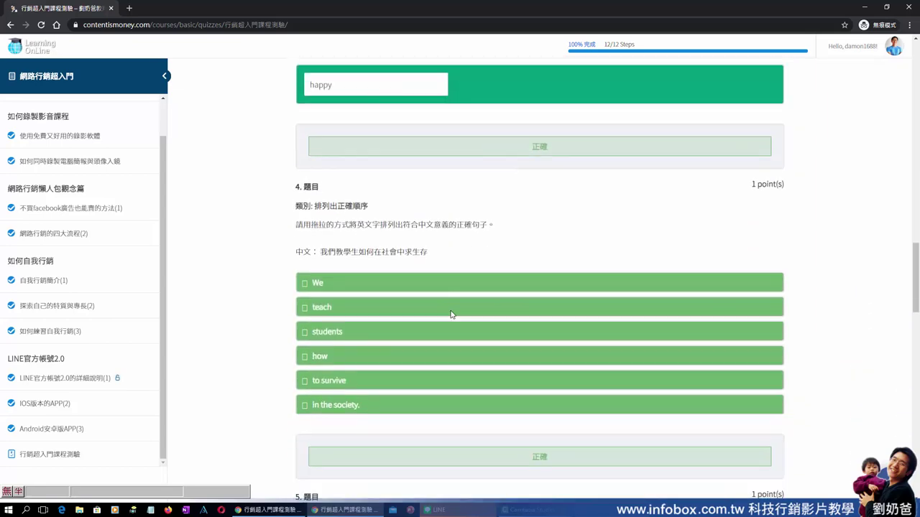
{"action": "scroll", "coordinate": [454, 312], "scroll_direction": "down", "scroll_amount": 12}
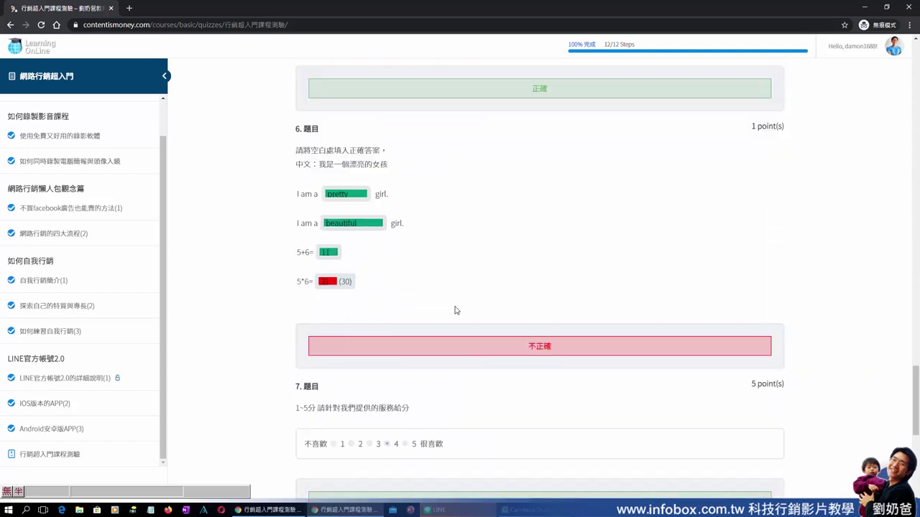
{"action": "scroll", "coordinate": [455, 312], "scroll_direction": "down", "scroll_amount": 3}
{"action": "scroll", "coordinate": [496, 366], "scroll_direction": "up", "scroll_amount": 2}
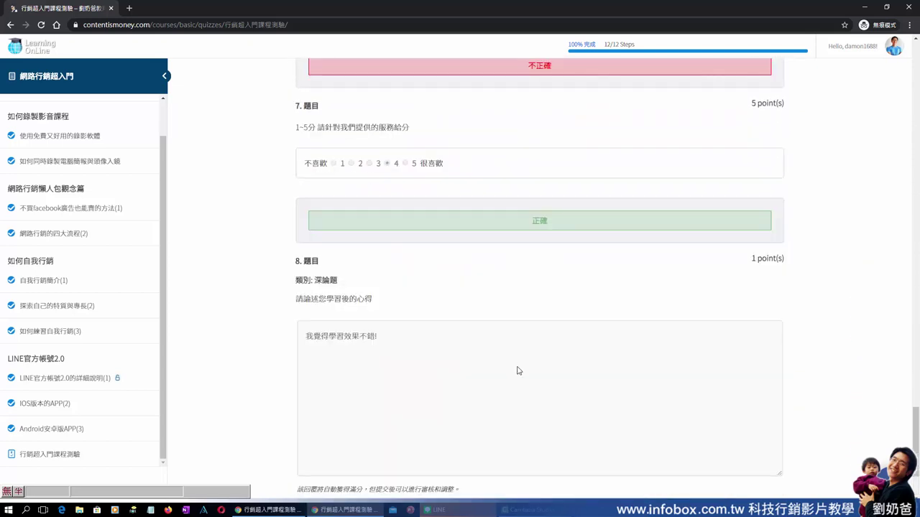
{"action": "scroll", "coordinate": [517, 369], "scroll_direction": "down", "scroll_amount": 2}
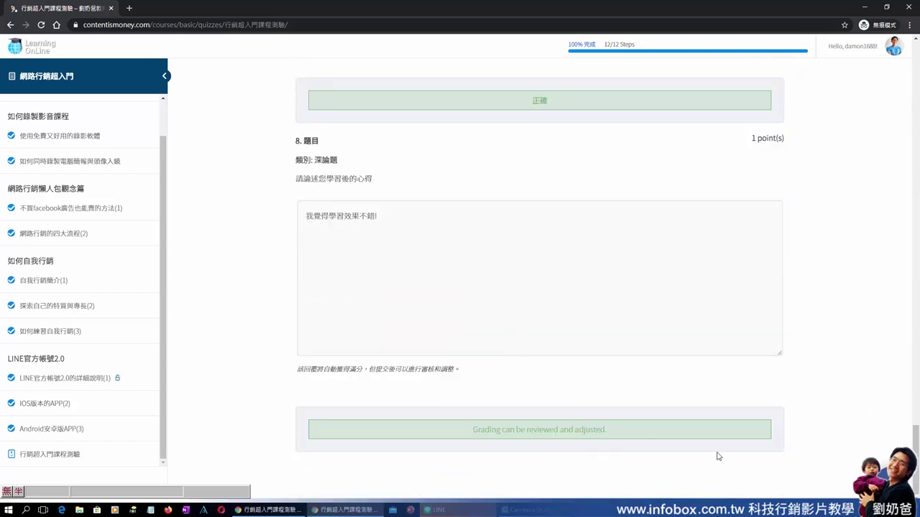
{"action": "scroll", "coordinate": [636, 457], "scroll_direction": "up", "scroll_amount": 3}
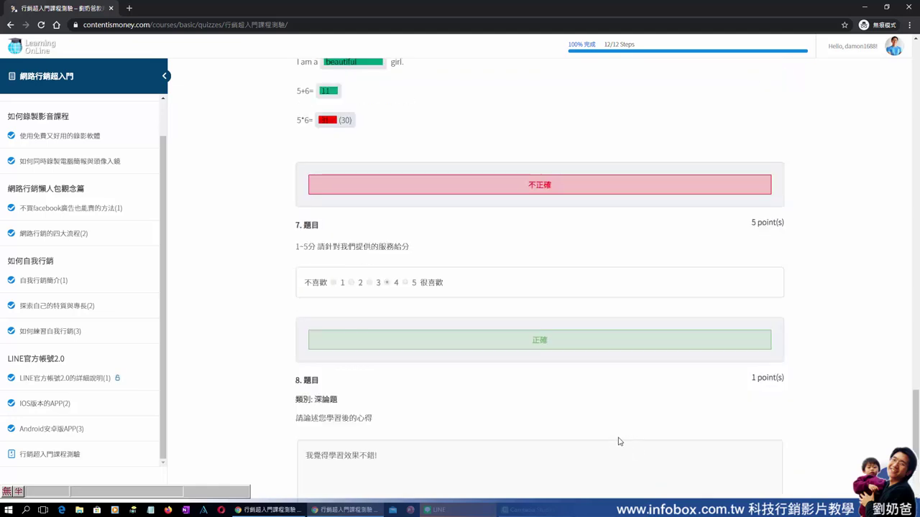
{"action": "scroll", "coordinate": [592, 403], "scroll_direction": "up", "scroll_amount": 4}
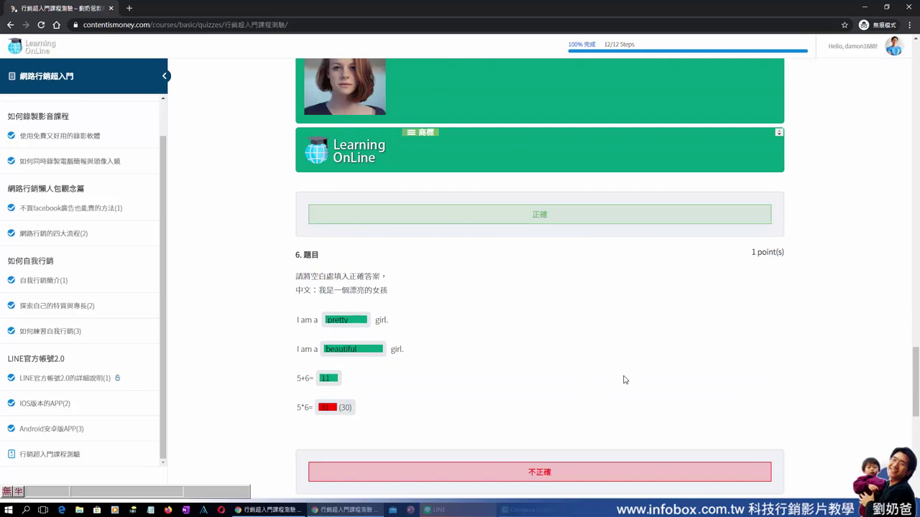
{"action": "scroll", "coordinate": [625, 379], "scroll_direction": "up", "scroll_amount": 10}
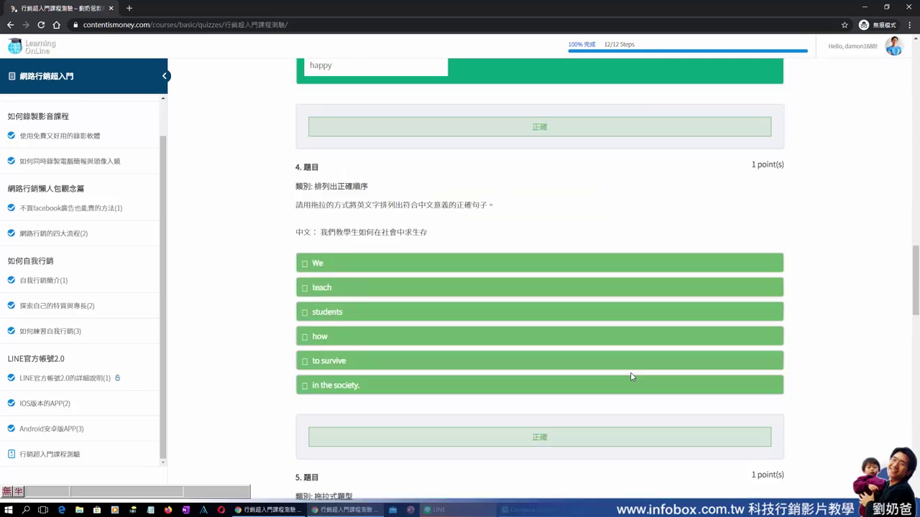
{"action": "scroll", "coordinate": [631, 375], "scroll_direction": "up", "scroll_amount": 12}
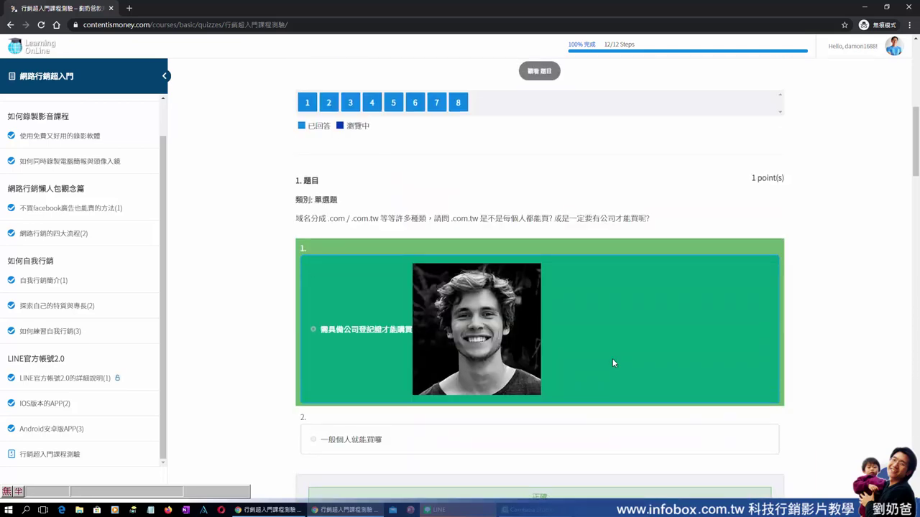
{"action": "scroll", "coordinate": [612, 360], "scroll_direction": "up", "scroll_amount": 1}
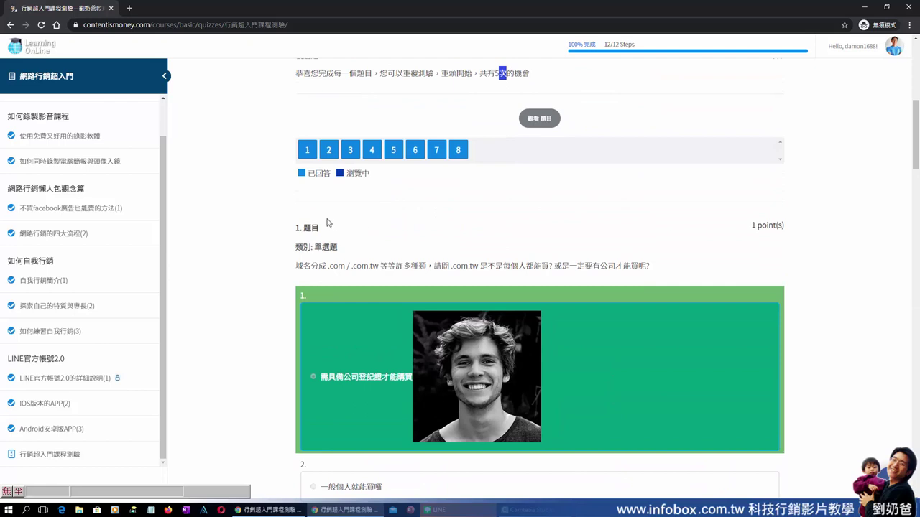